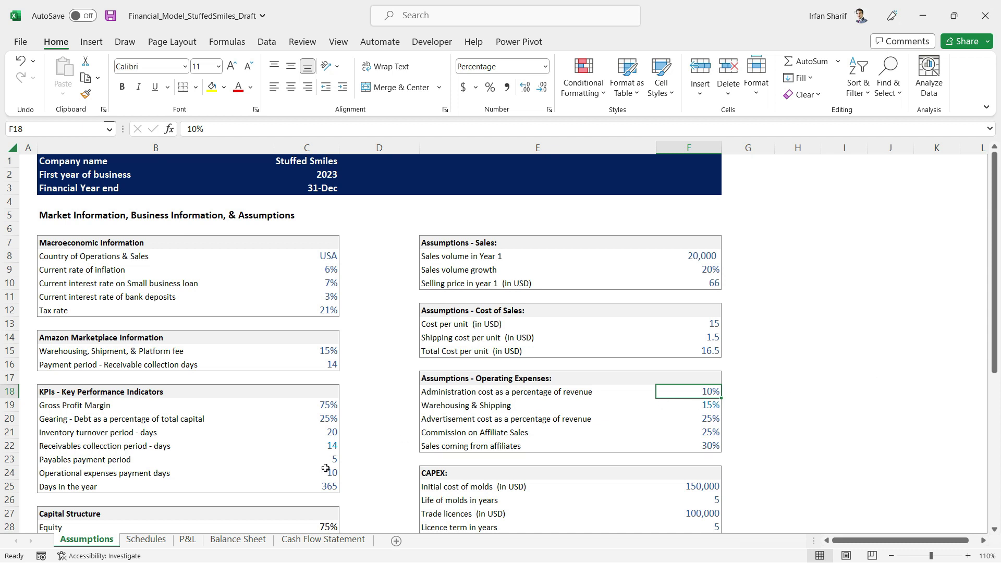
# Add a bold "Administration Cost" heading in cell A25 of the Schedules sheet, below the Cost of Sales section
pyautogui.click(193, 540)
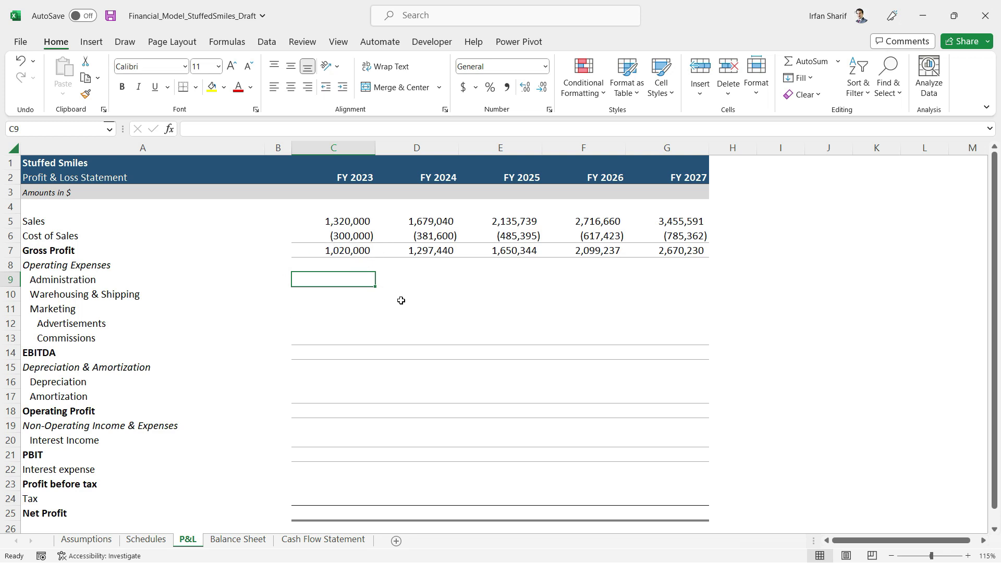
pyautogui.hotkey('ctrl', 'pageup')
pyautogui.click(198, 464)
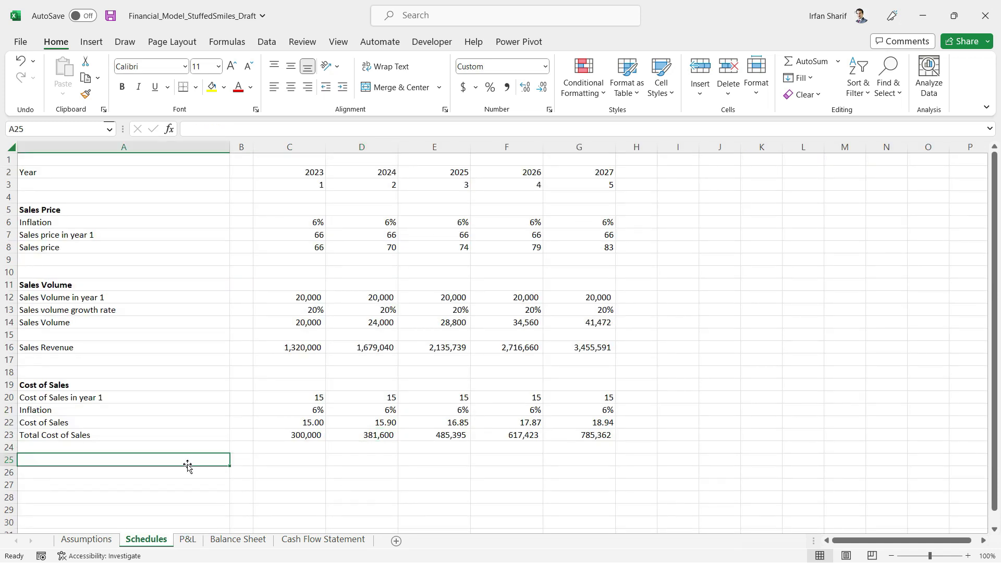
pyautogui.press('Down')
pyautogui.press('Down')
pyautogui.press('Down')
pyautogui.press('Down')
pyautogui.press('Down')
pyautogui.press('Down')
pyautogui.press('Down')
pyautogui.press('Down')
pyautogui.press('Down')
pyautogui.press('Down')
pyautogui.press('Down')
pyautogui.press('Down')
pyautogui.press('Down')
pyautogui.press('Up')
pyautogui.press('Up')
pyautogui.press('Up')
pyautogui.press('Up')
pyautogui.press('Up')
pyautogui.press('Up')
pyautogui.press('Up')
pyautogui.press('Up')
pyautogui.press('Up')
pyautogui.press('Up')
pyautogui.press('Up')
pyautogui.press('Up')
pyautogui.press('Up')
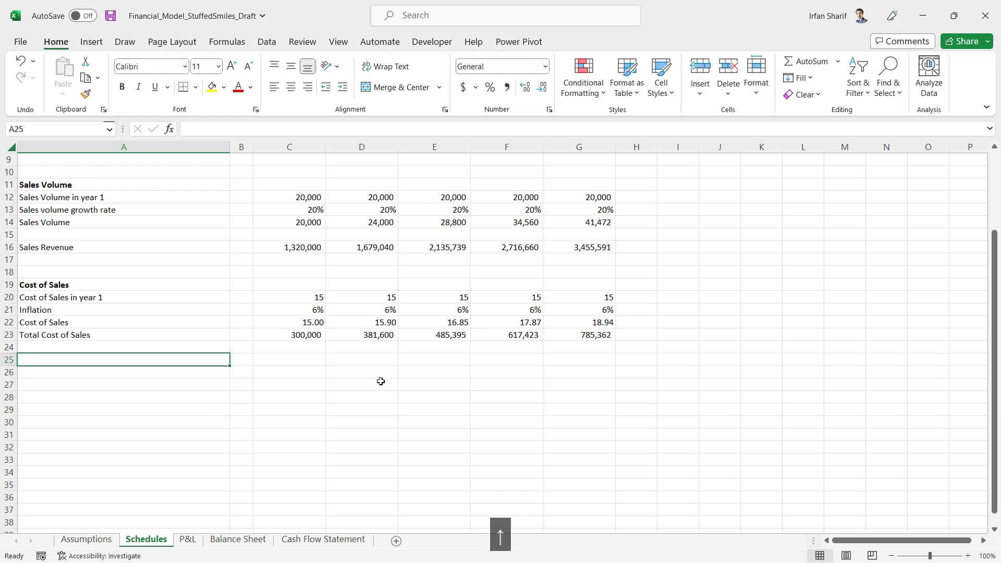
pyautogui.write('Admin')
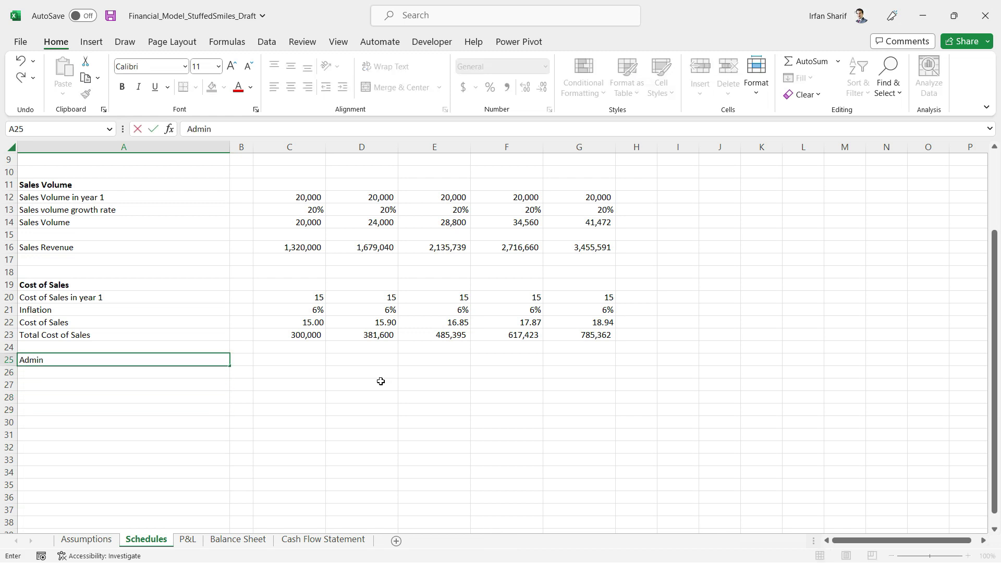
pyautogui.write('istration Cost')
pyautogui.press('Return')
pyautogui.press('Up')
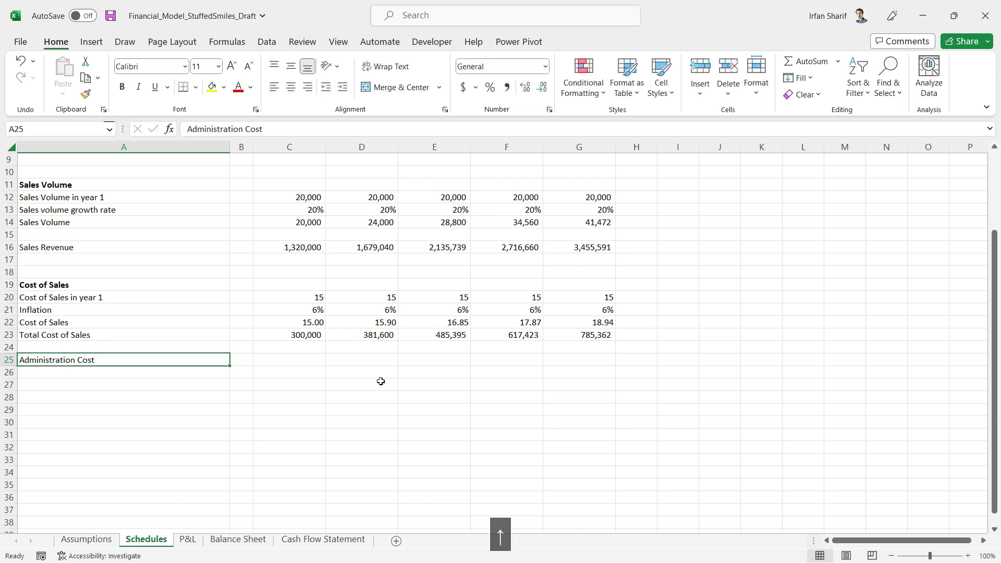
pyautogui.hotkey('ctrl', 'b')
pyautogui.press('Down')
pyautogui.press('Right')
pyautogui.press('Right')
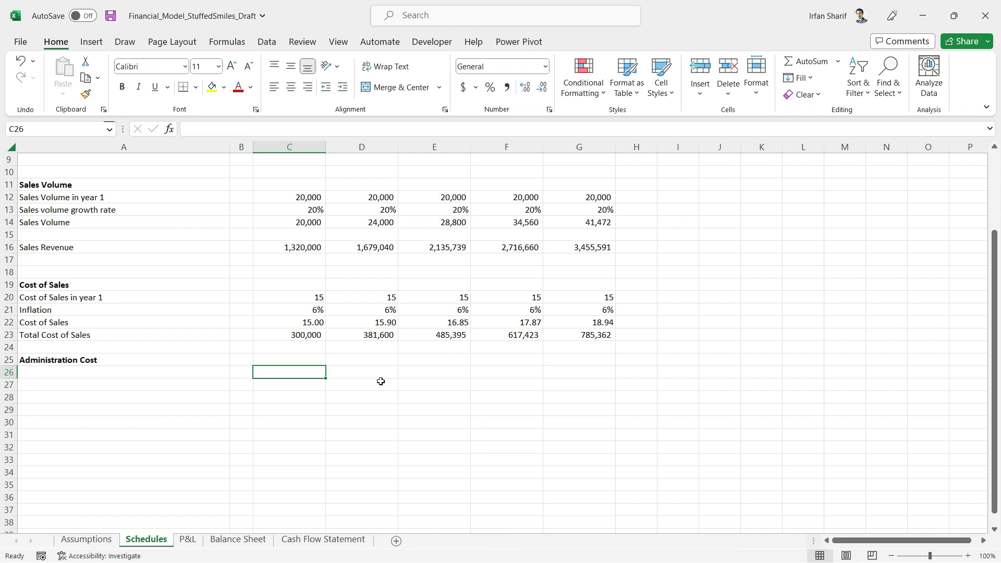
pyautogui.write('=')
pyautogui.press('Up')
pyautogui.press('Up')
pyautogui.press('Up')
pyautogui.press('Up')
pyautogui.press('Up')
pyautogui.press('Up')
pyautogui.press('Up')
pyautogui.press('Up')
pyautogui.press('Up')
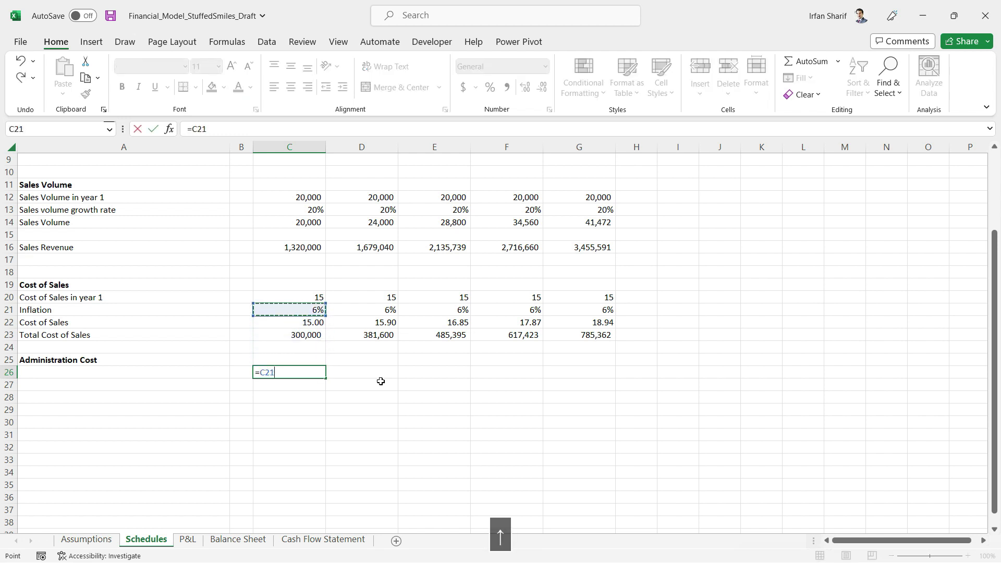
pyautogui.press('Up')
pyautogui.write('*')
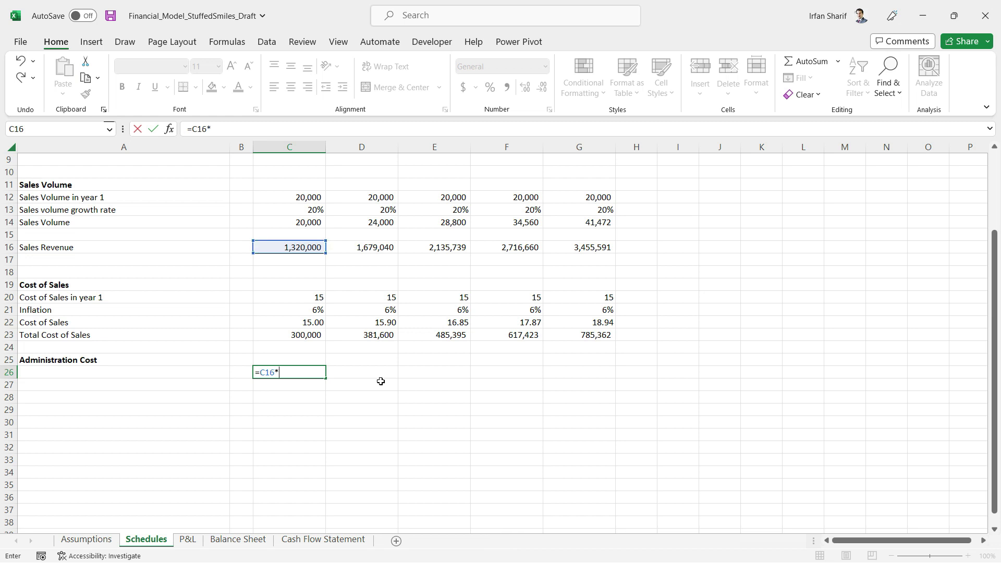
pyautogui.click(86, 538)
pyautogui.click(693, 390)
pyautogui.press('Return')
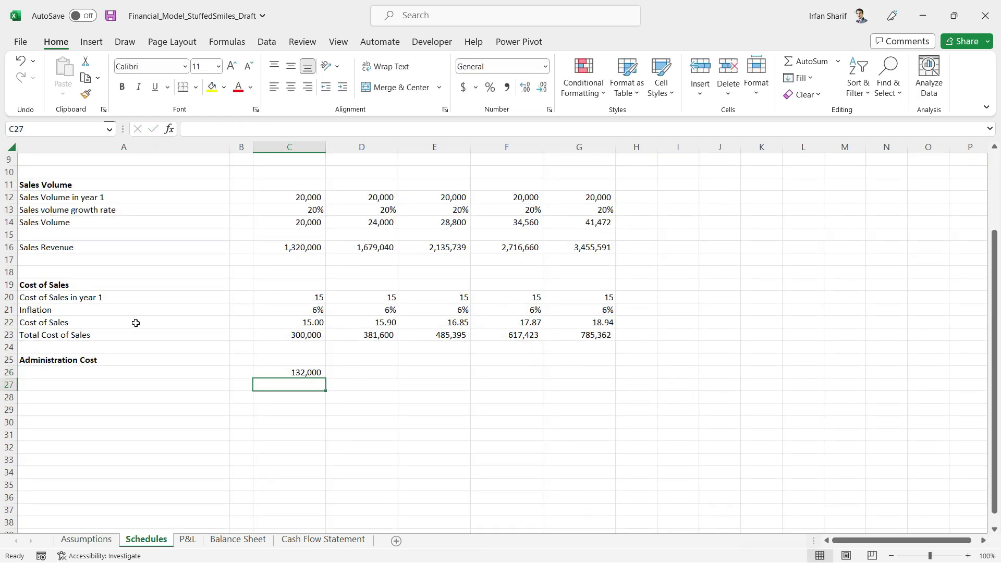
pyautogui.press('Delete')
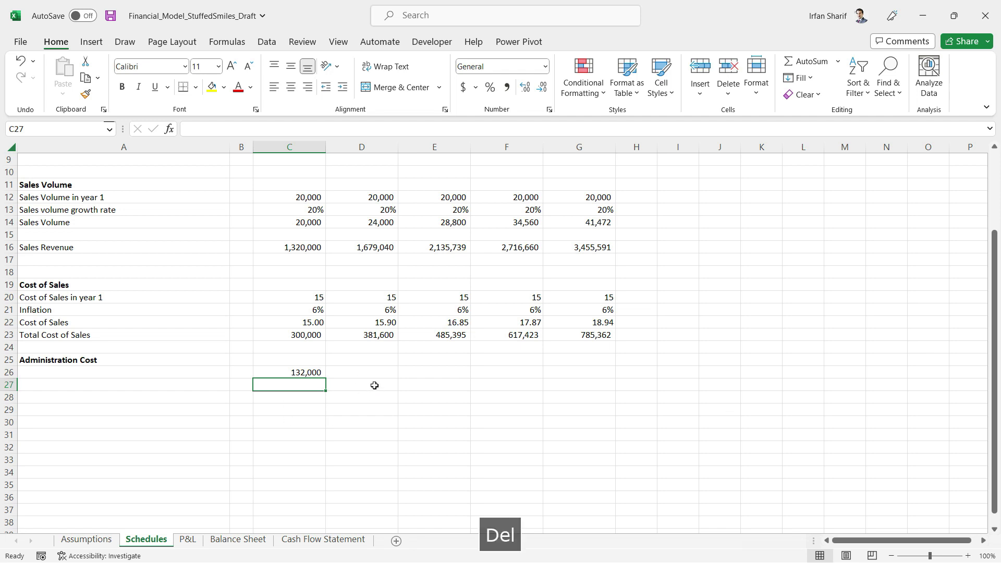
pyautogui.press('Up')
pyautogui.press('Delete')
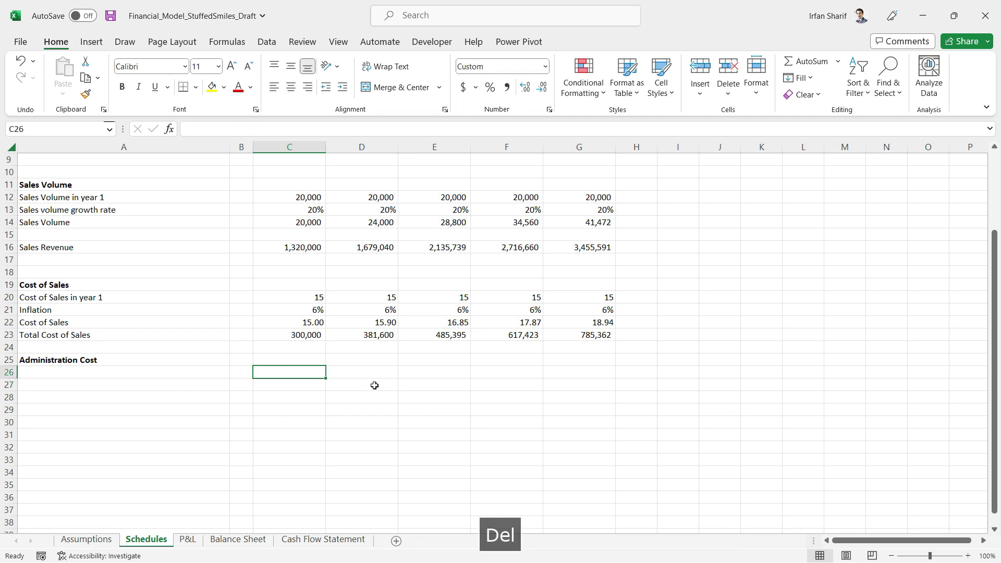
pyautogui.press('F9')
# Label A26 "Sales Revenue" and link C26 to the 2023 sales revenue in C16
pyautogui.press('Left')
pyautogui.press('Left')
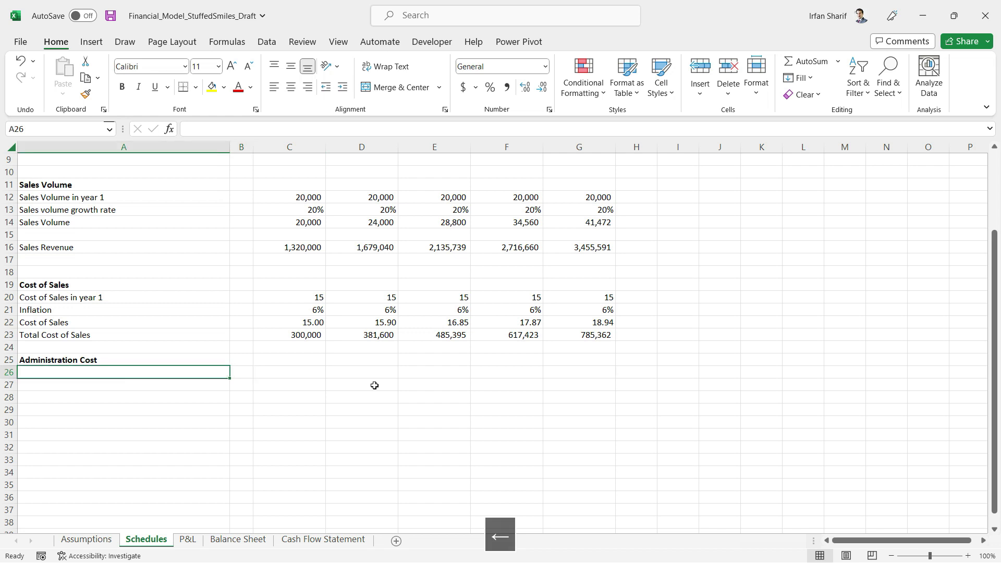
pyautogui.write('Sales Revenue')
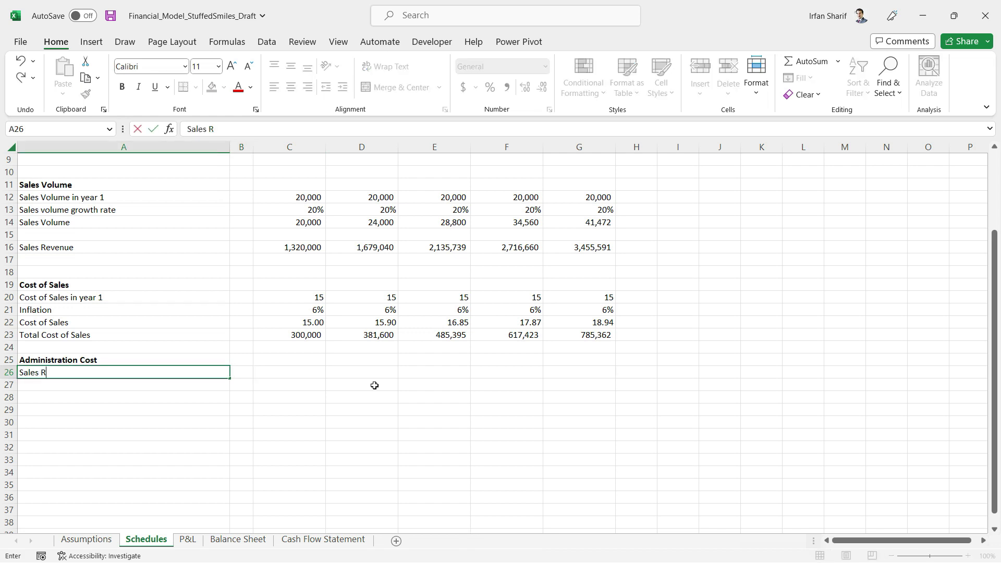
pyautogui.press('Return')
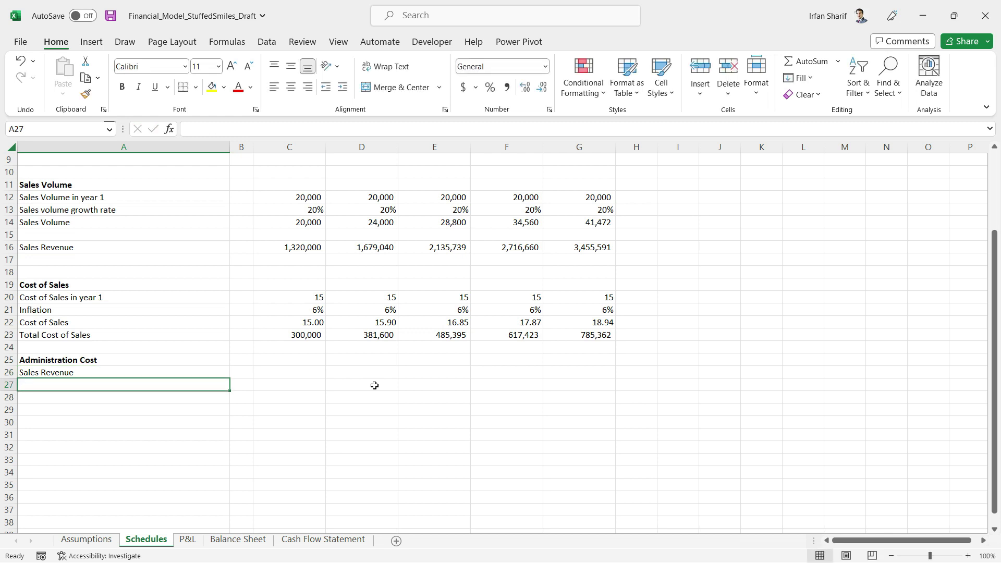
pyautogui.press('Up')
pyautogui.press('Right')
pyautogui.press('Right')
pyautogui.write('=')
pyautogui.press('Up')
pyautogui.press('Up')
pyautogui.press('Up')
pyautogui.press('Up')
pyautogui.press('Up')
pyautogui.press('Up')
pyautogui.press('Up')
pyautogui.press('Up')
pyautogui.press('Up')
pyautogui.press('Up')
pyautogui.press('Return')
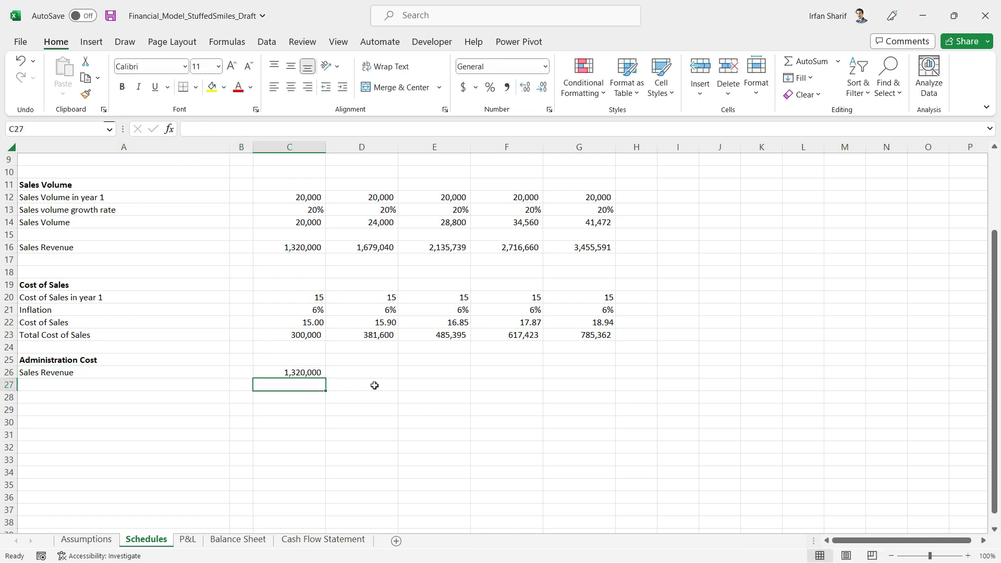
# Label A27 "Administration cost percentage" and link C27 to the administration percentage in cell F18 of the Assumptions sheet
pyautogui.press('Left')
pyautogui.press('Left')
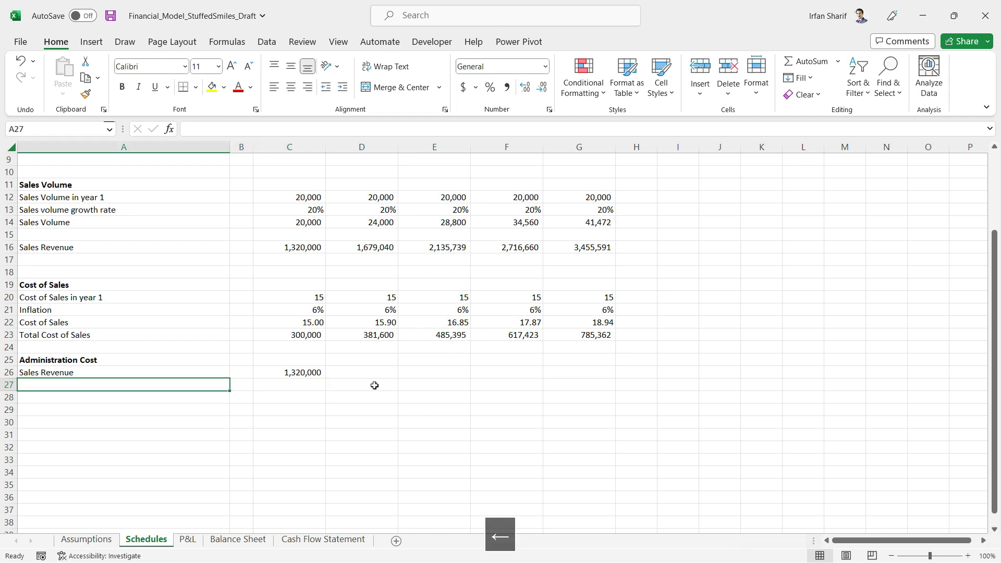
pyautogui.write('Admin')
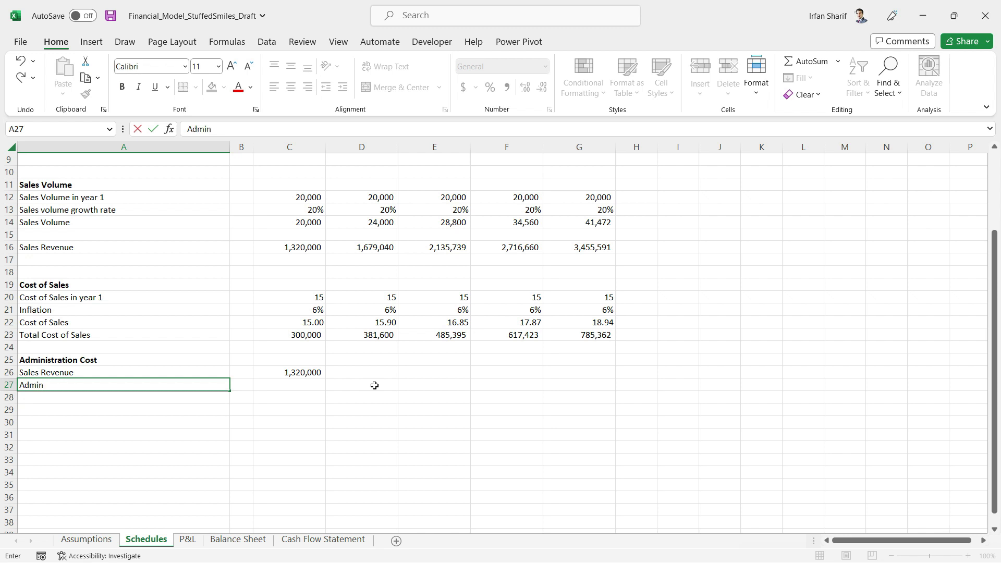
pyautogui.write('istration cost ')
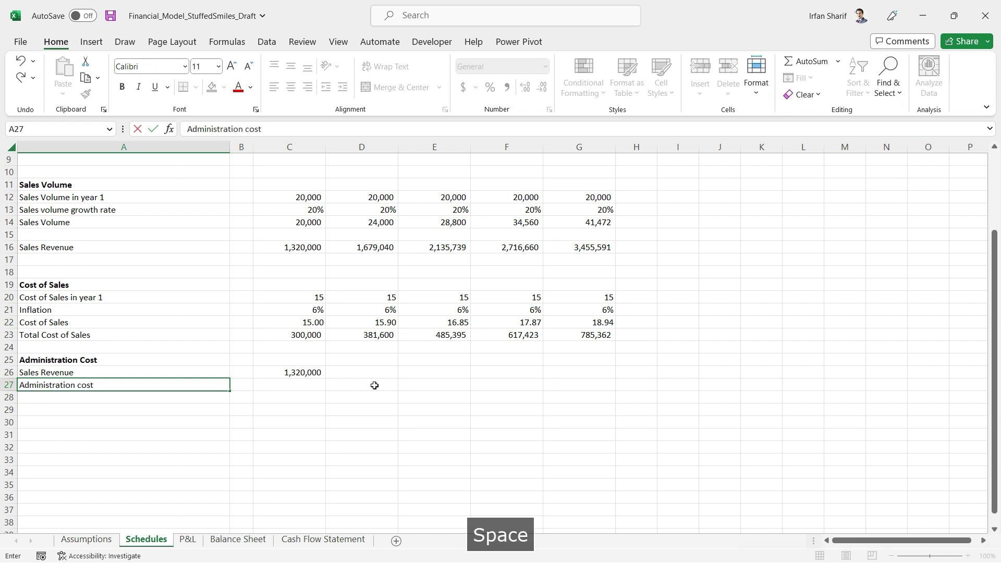
pyautogui.write('percentage')
pyautogui.press('Right')
pyautogui.press('Right')
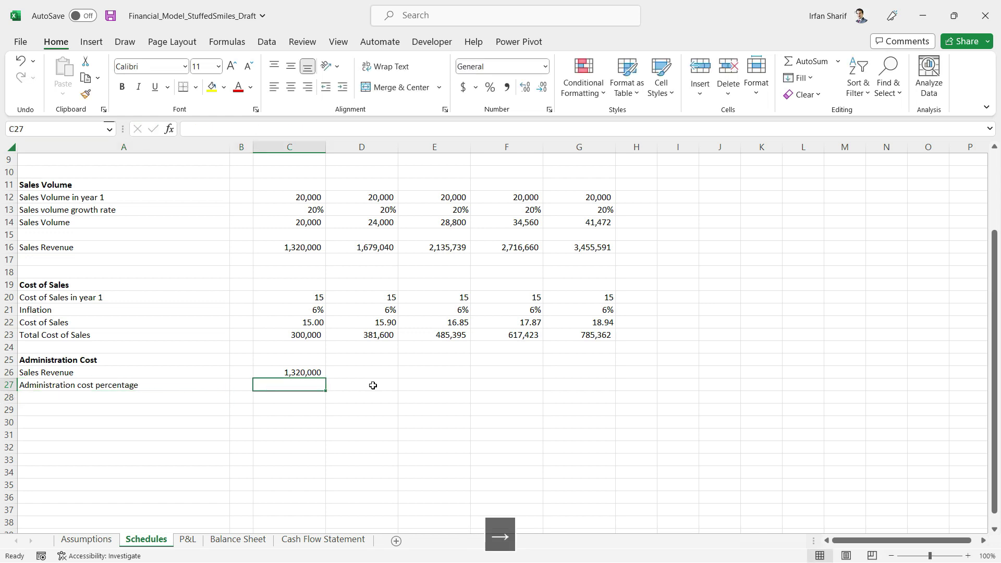
pyautogui.write('=')
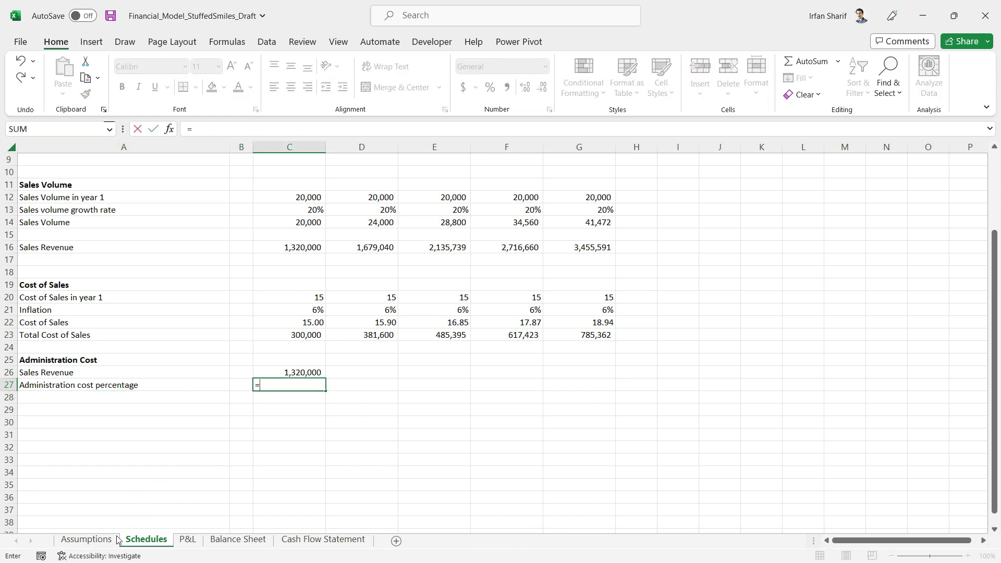
pyautogui.click(86, 539)
pyautogui.click(706, 395)
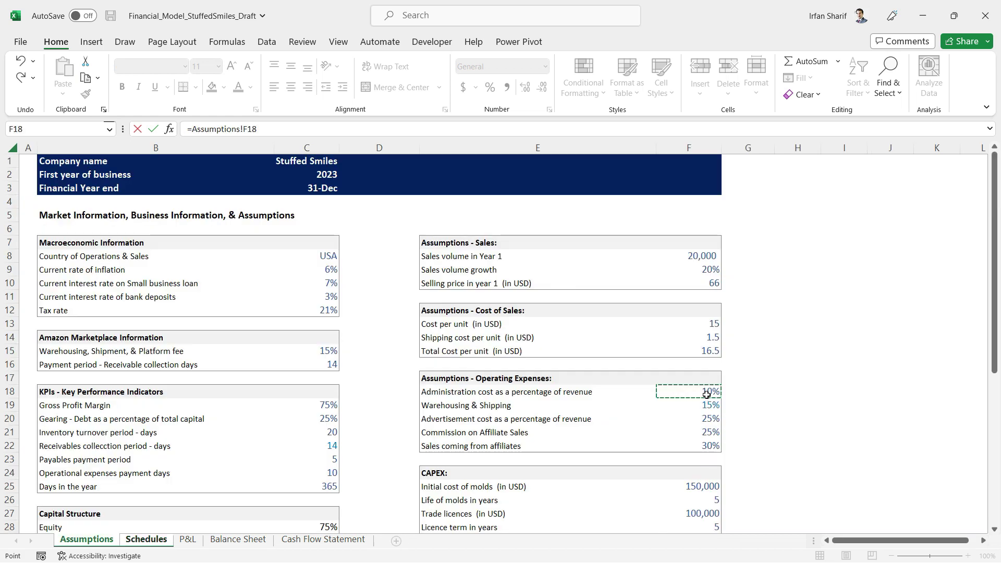
pyautogui.press('Return')
# Make the Assumptions F18 reference in the C27 formula absolute
pyautogui.press('Up')
pyautogui.press('Up')
pyautogui.press('Down')
pyautogui.press('Up')
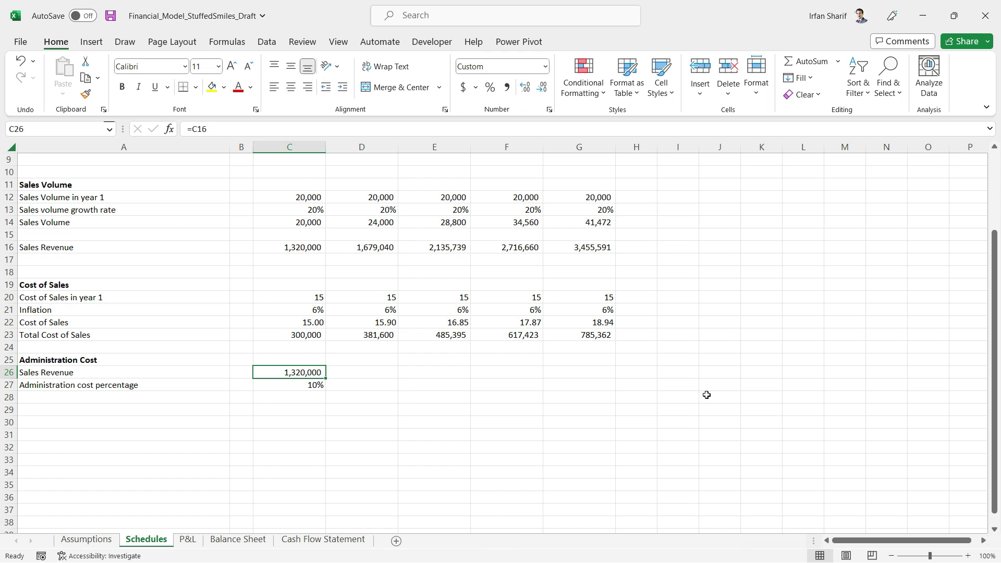
pyautogui.press('Right')
pyautogui.press('Right')
pyautogui.press('Right')
pyautogui.press('Right')
pyautogui.press('Left')
pyautogui.press('Left')
pyautogui.press('Left')
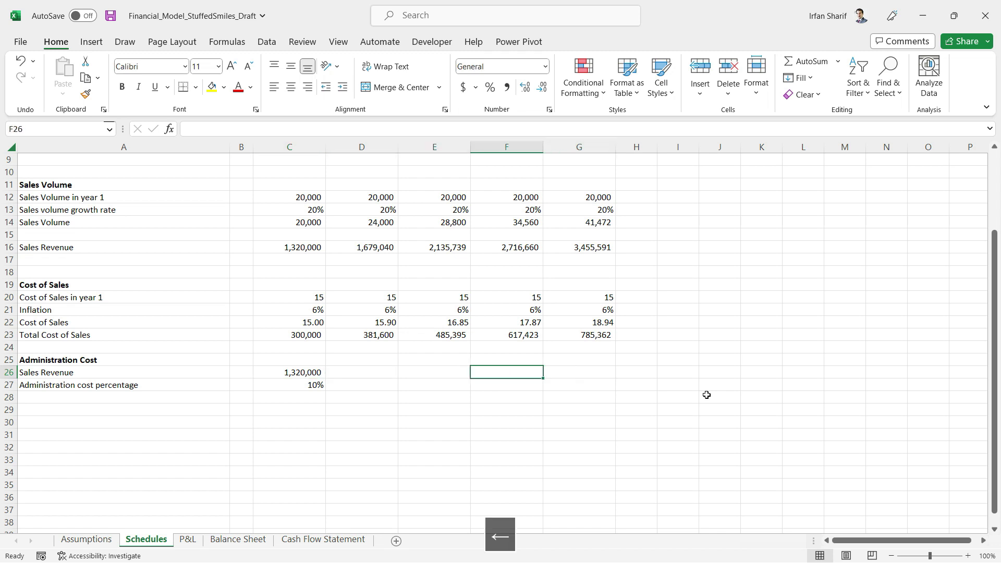
pyautogui.press('Left')
pyautogui.press('Down')
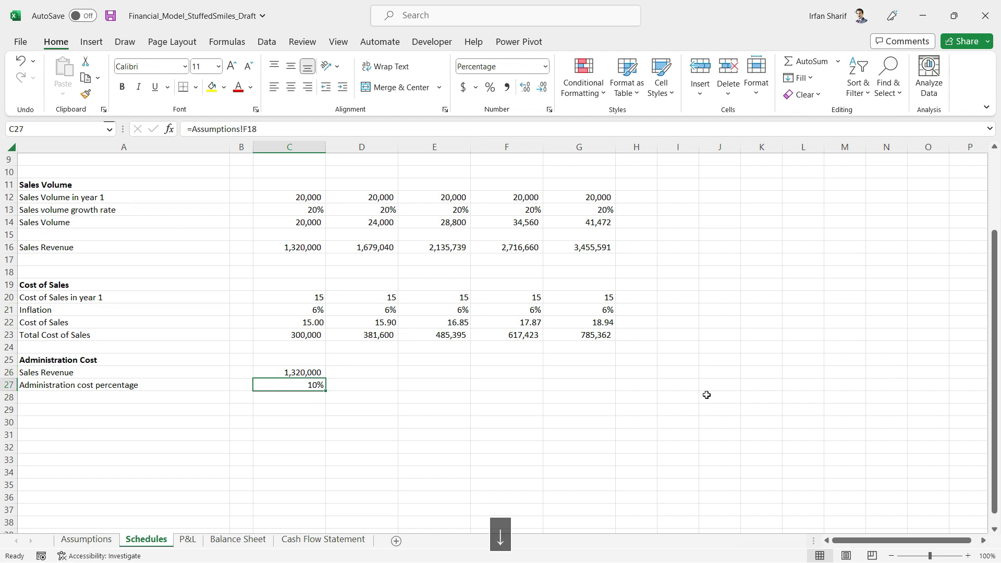
pyautogui.press('F2')
pyautogui.press('Left')
pyautogui.press('F4')
pyautogui.press('Return')
# Copy the sales revenue and cost percentage formulas in C26:C27 across to column G
pyautogui.press('Up')
pyautogui.press('Up')
pyautogui.hotkey('shift', 'Down')
pyautogui.hotkey('ctrl', 'c')
pyautogui.hotkey('shift', 'Right')
pyautogui.hotkey('shift', 'Right')
pyautogui.hotkey('shift', 'Right')
pyautogui.hotkey('shift', 'Right')
pyautogui.hotkey('shift', 'Right')
pyautogui.hotkey('shift', 'Left')
pyautogui.hotkey('ctrl', 'v')
pyautogui.press('Escape')
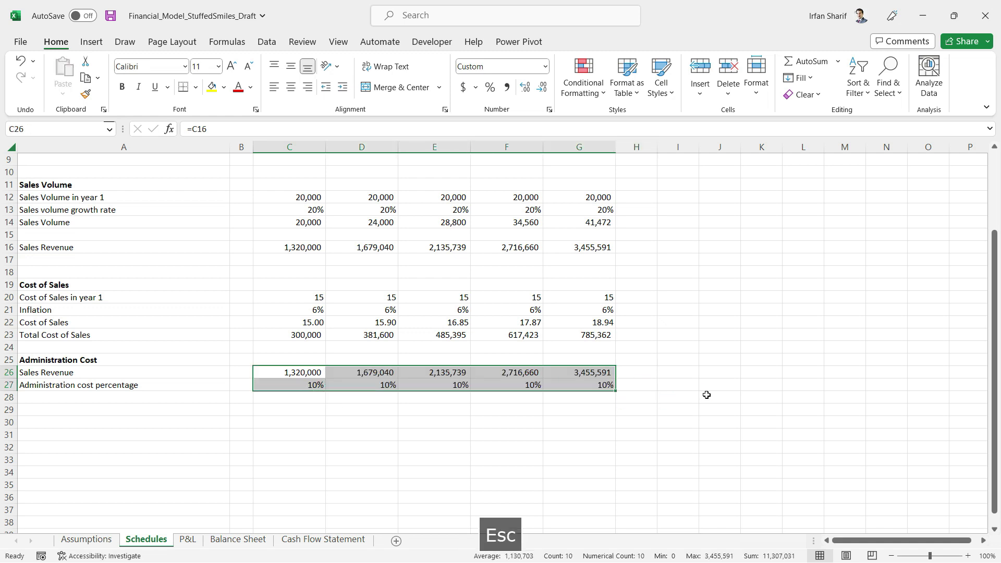
# Calculate the 2023 administration cost in C28 with the formula =C26*C27
pyautogui.press('Down')
pyautogui.press('Down')
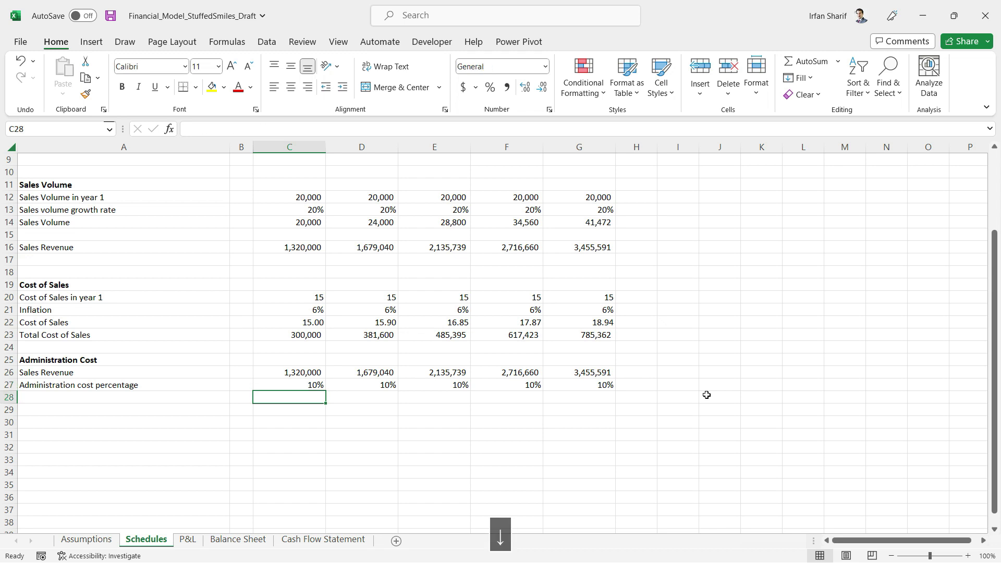
pyautogui.write('=')
pyautogui.press('Up')
pyautogui.press('Up')
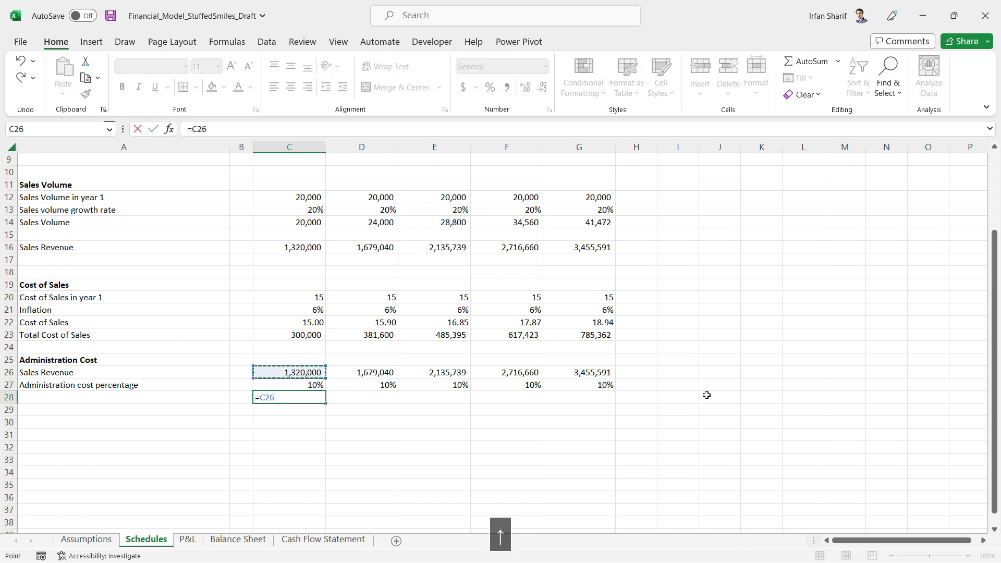
pyautogui.write('*')
pyautogui.press('Up')
pyautogui.press('Return')
# Copy the administration cost formula in C28 across the remaining years to G28
pyautogui.press('Up')
pyautogui.hotkey('ctrl', 'c')
pyautogui.hotkey('shift', 'Right')
pyautogui.hotkey('shift', 'Right')
pyautogui.hotkey('shift', 'Right')
pyautogui.hotkey('shift', 'Right')
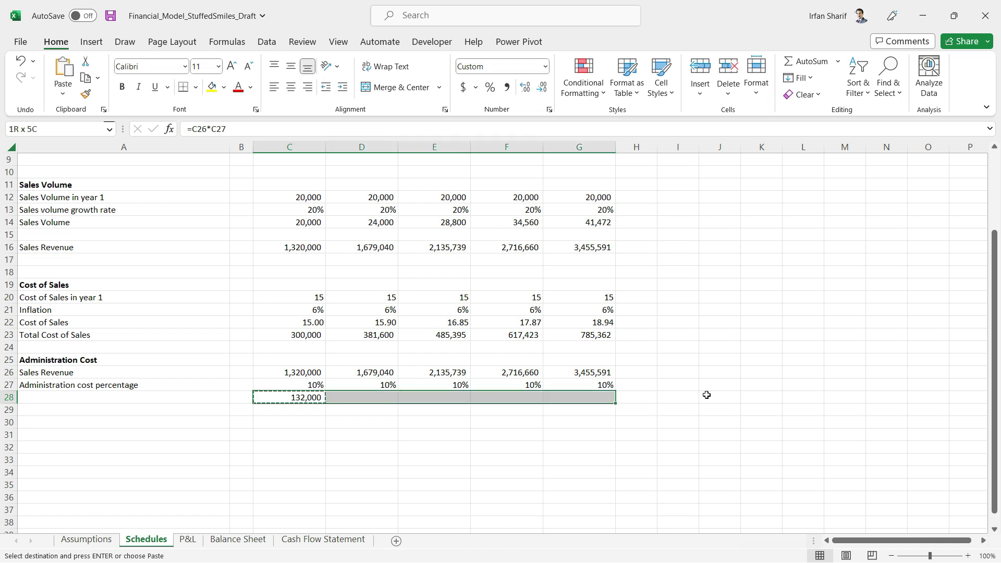
pyautogui.hotkey('ctrl', 'v')
# Label cell A28 "Administration cost"
pyautogui.press('Left')
pyautogui.press('Left')
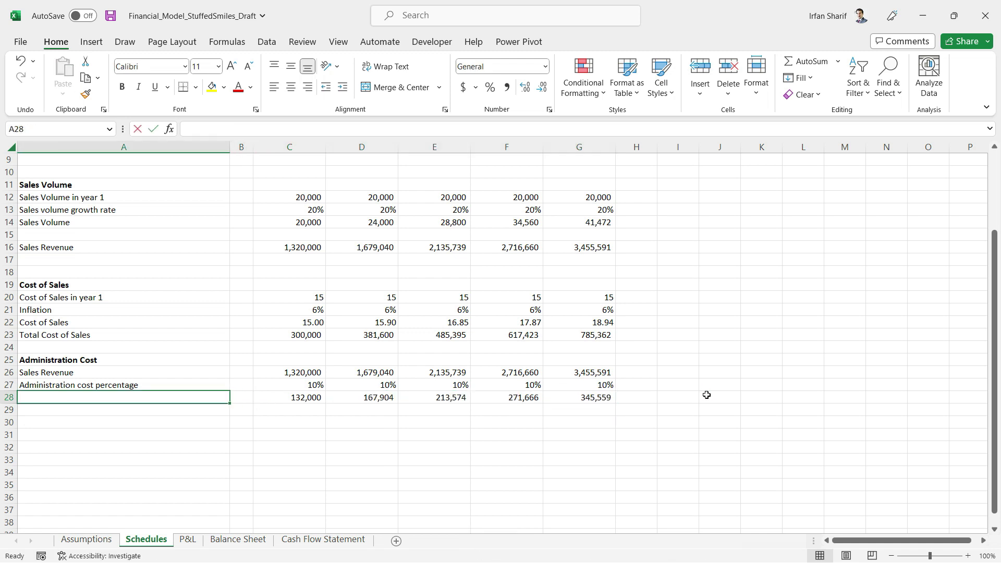
pyautogui.write('Admis')
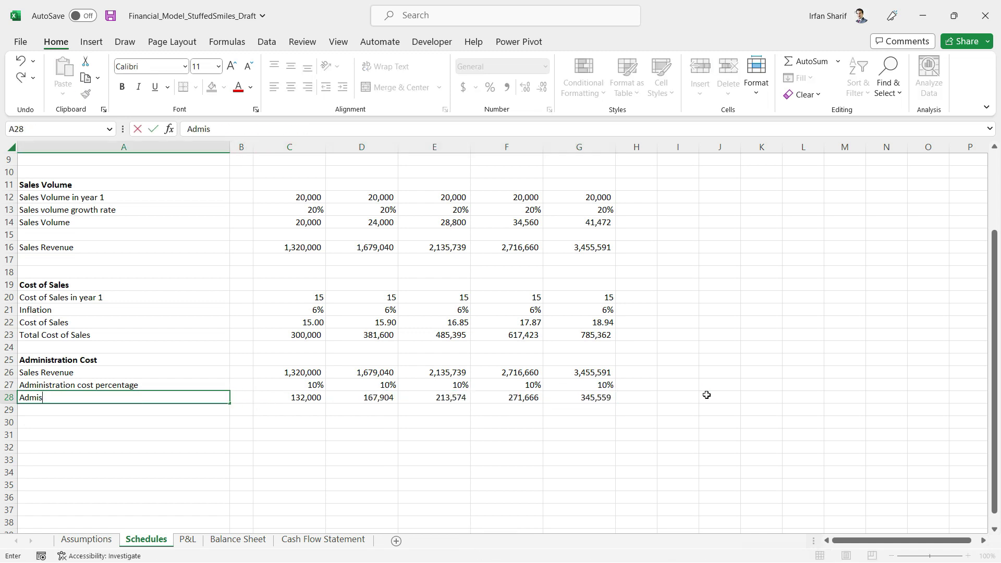
pyautogui.write('nistration cost')
pyautogui.press('Return')
pyautogui.press('Up')
pyautogui.press('F2')
pyautogui.press('BackSpace')
pyautogui.press('BackSpace')
pyautogui.press('BackSpace')
pyautogui.press('BackSpace')
pyautogui.press('BackSpace')
pyautogui.press('BackSpace')
pyautogui.press('BackSpace')
pyautogui.press('BackSpace')
pyautogui.press('BackSpace')
pyautogui.press('BackSpace')
pyautogui.press('BackSpace')
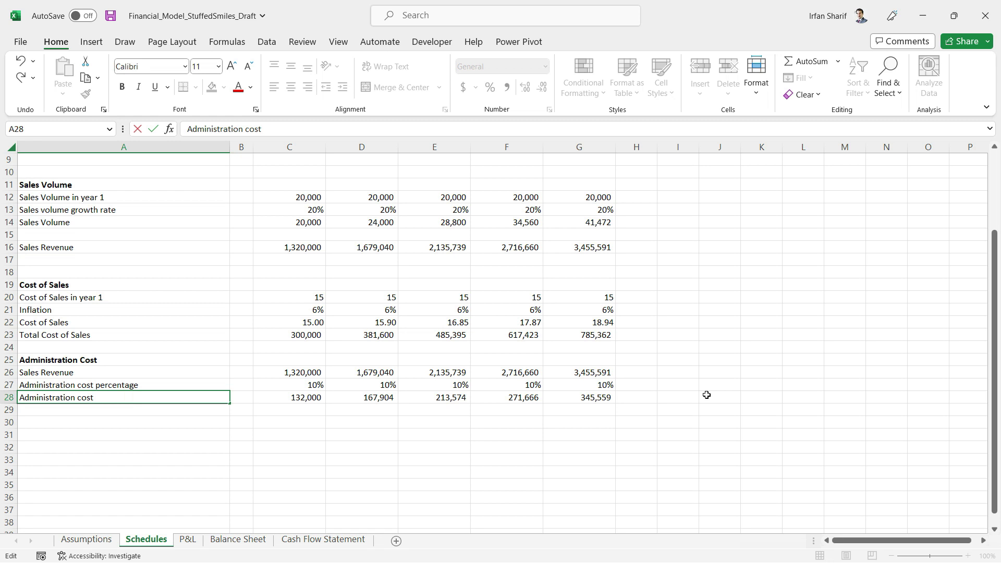
pyautogui.press('Return')
# Link the FY 2023 Administration expense in C9 of the P&L sheet to cell C28 of Schedules
pyautogui.press('Up')
pyautogui.press('Right')
pyautogui.press('Right')
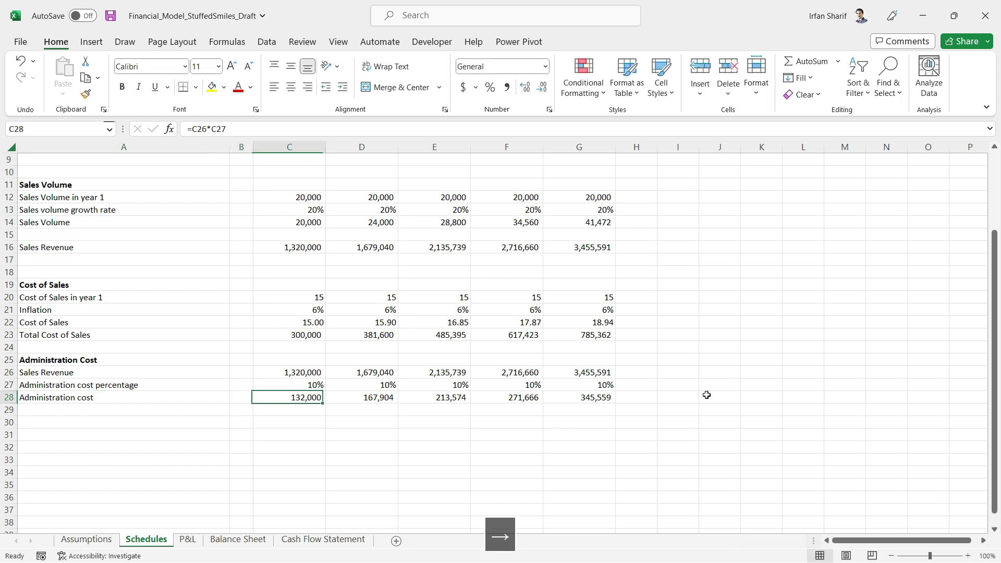
pyautogui.click(188, 539)
pyautogui.write('=')
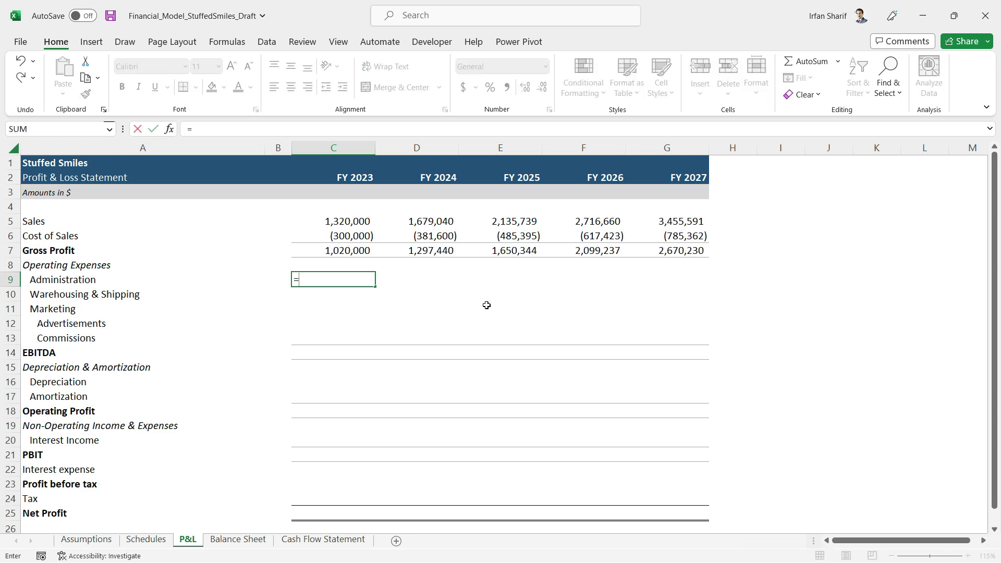
pyautogui.click(146, 539)
pyautogui.click(305, 400)
pyautogui.press('Return')
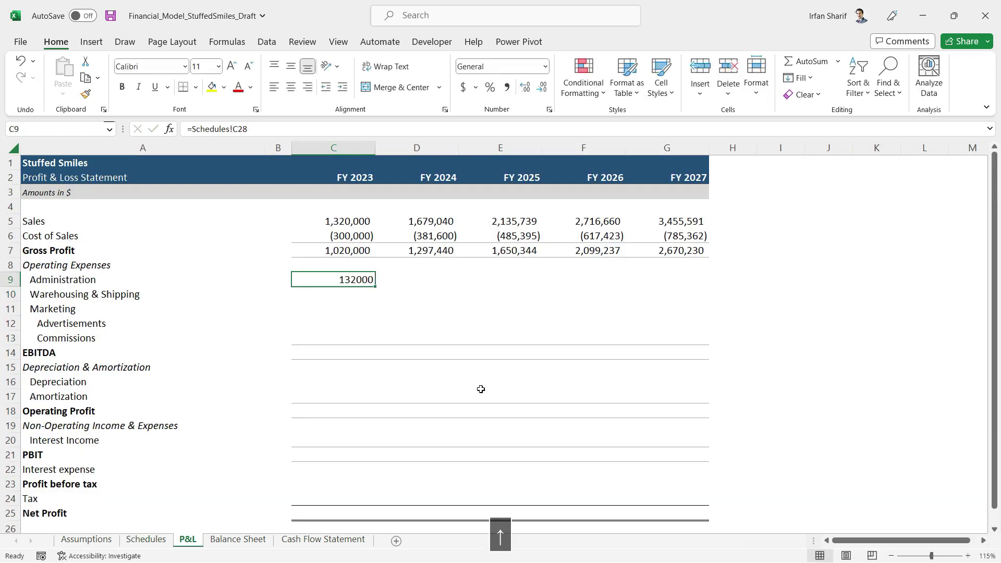
# Copy the FY 2023 Administration link in C9 across the remaining years to G9
pyautogui.hotkey('ctrl', 'c')
pyautogui.hotkey('shift', 'Right')
pyautogui.hotkey('shift', 'Right')
pyautogui.hotkey('shift', 'Right')
pyautogui.hotkey('shift', 'Right')
pyautogui.hotkey('ctrl', 'v')
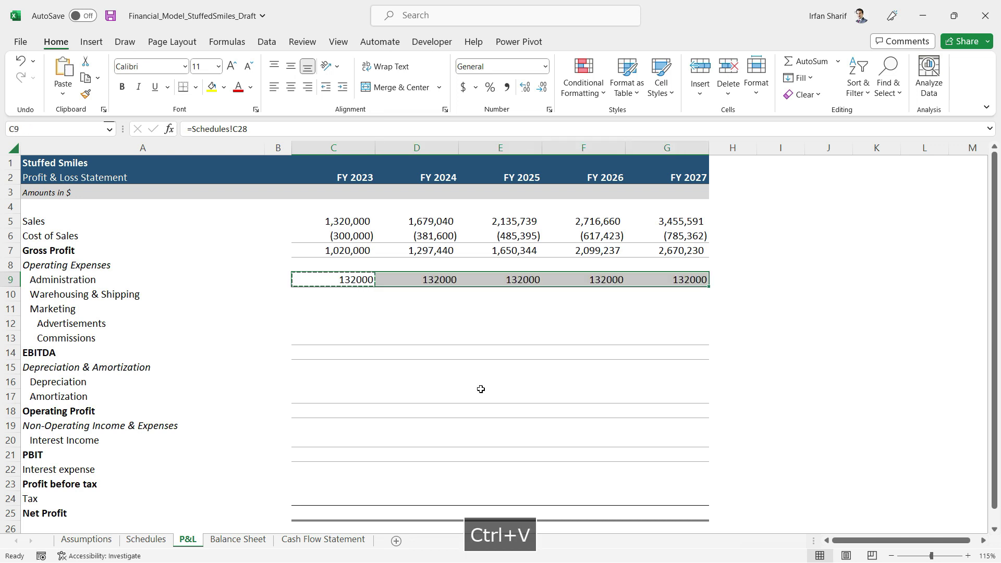
pyautogui.press('Escape')
# Format the Administration figures in C9:G9 with thousands separators and no decimal places
pyautogui.click(505, 86)
pyautogui.click(542, 87)
pyautogui.click(542, 87)
pyautogui.click(330, 296)
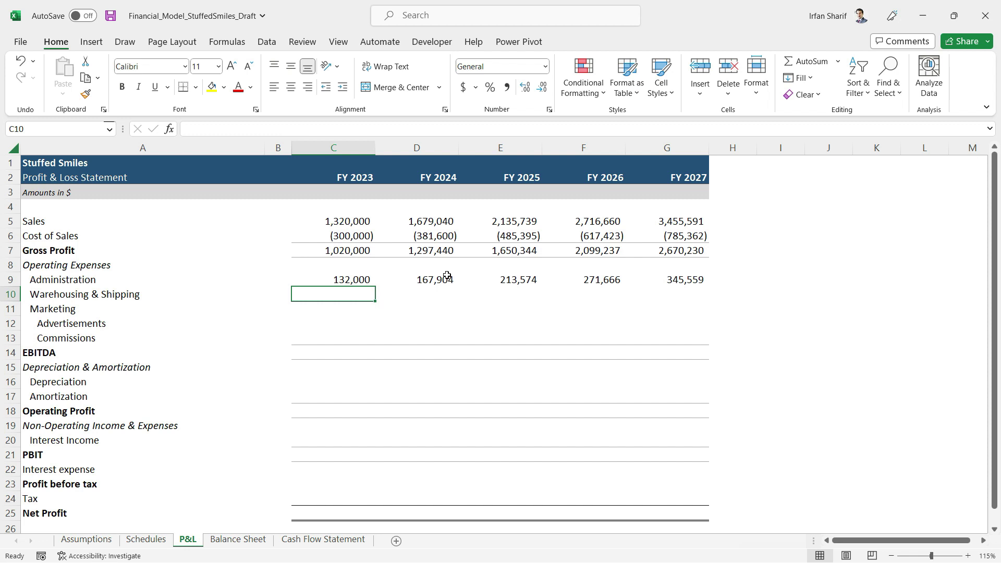
# Relabel E19 on the Assumptions sheet as "Warehousing & Shipping as a percentage of revenue"
pyautogui.click(88, 540)
pyautogui.click(600, 411)
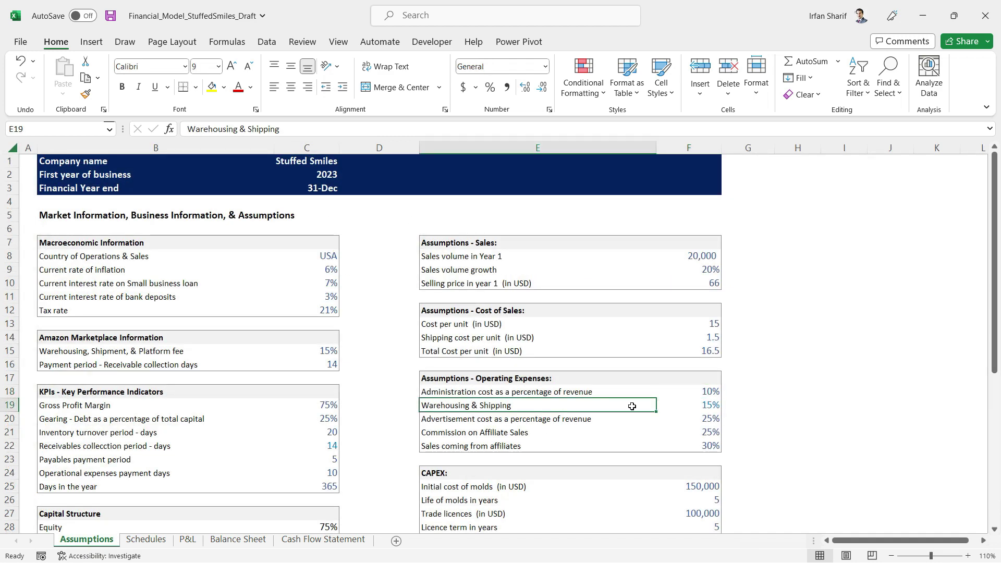
pyautogui.click(694, 410)
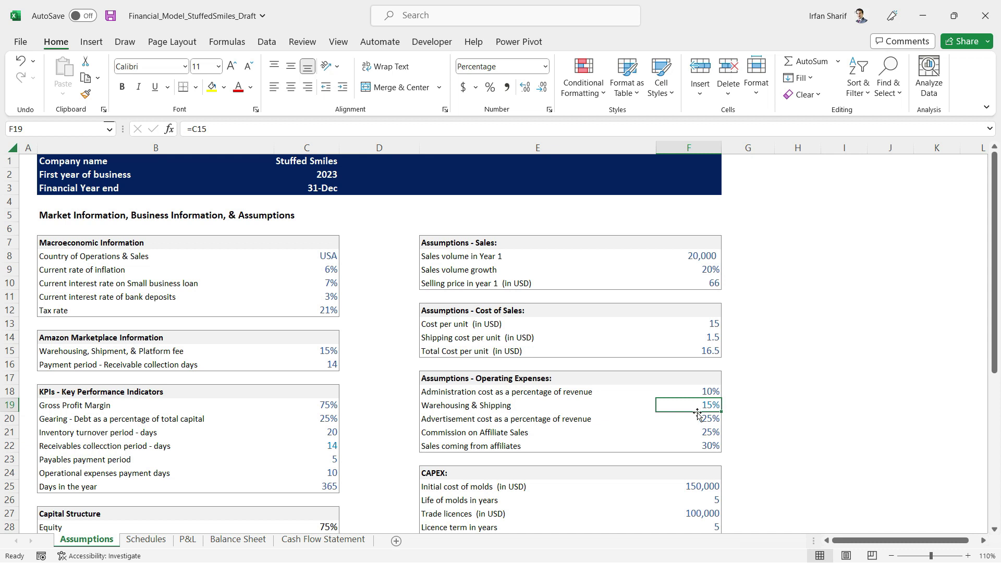
pyautogui.click(566, 405)
pyautogui.press('F2')
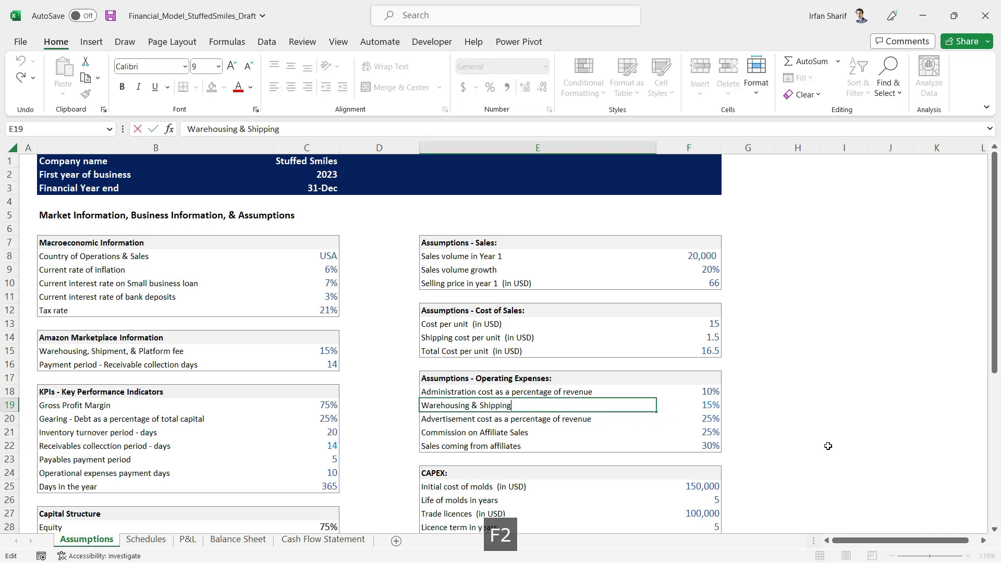
pyautogui.write('as a ')
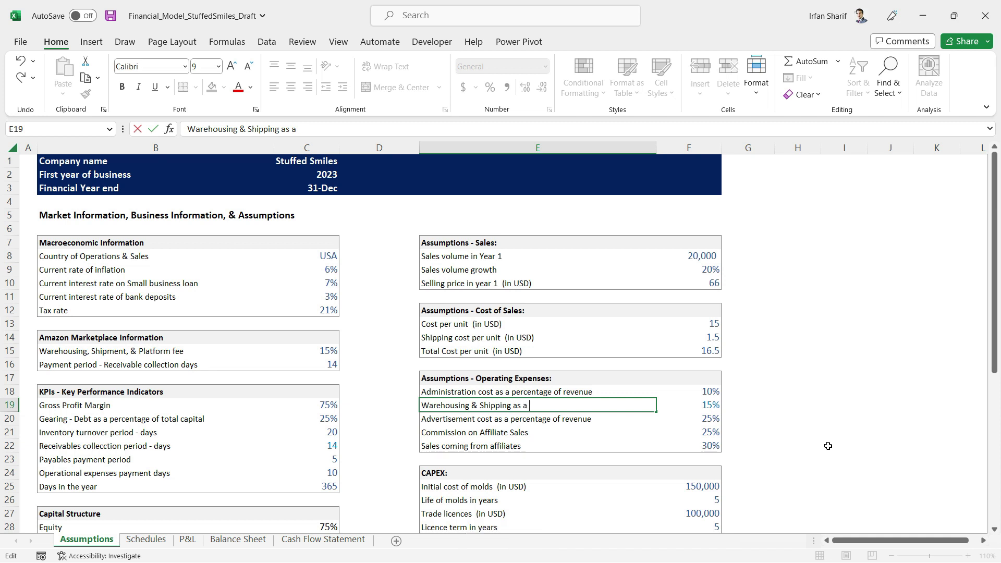
pyautogui.write('percentage of revenue')
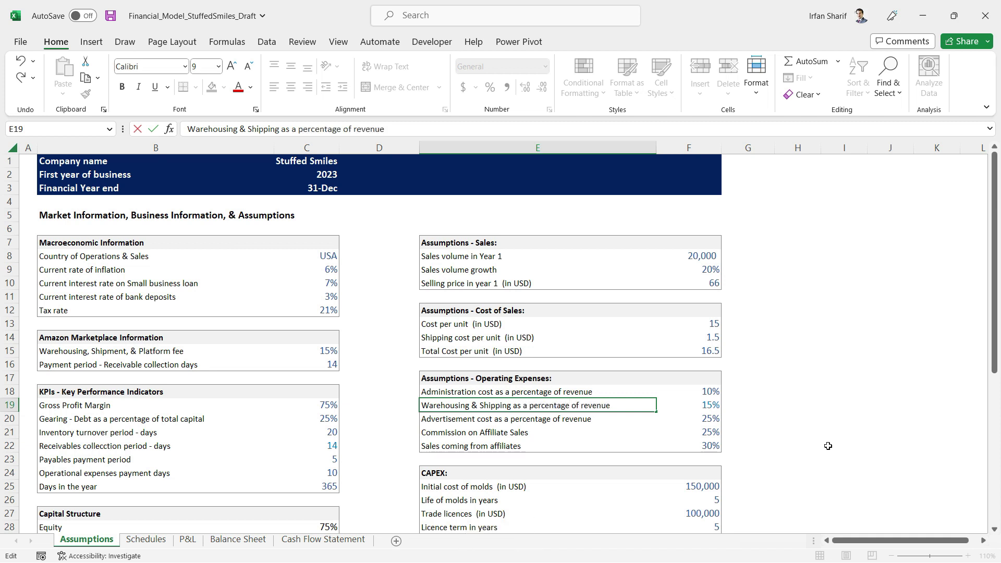
pyautogui.press('Return')
pyautogui.press('Up')
pyautogui.press('Right')
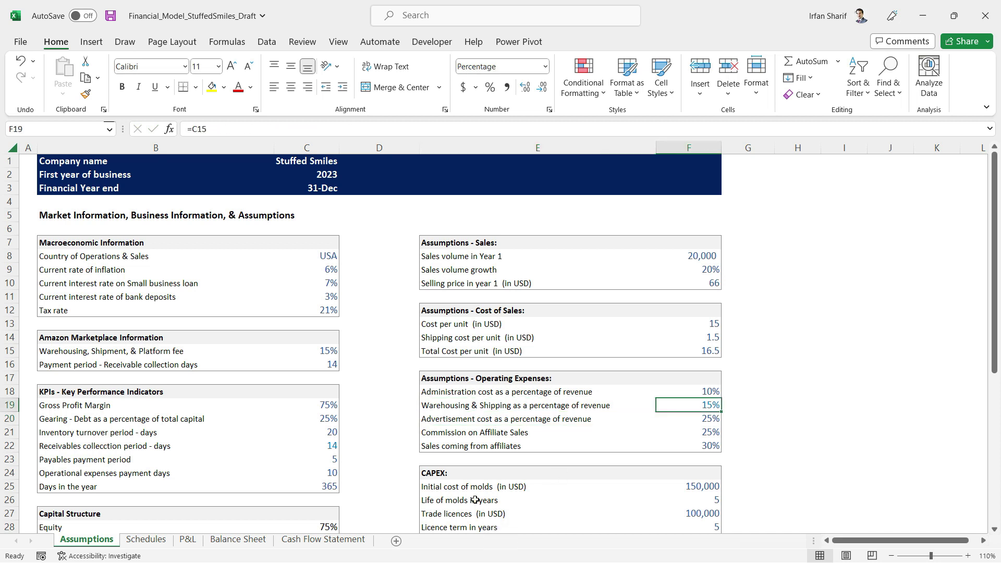
# On the Schedules sheet, enter the heading "Warehousing & Shipping" in A31 and the label "Sales Revenue" in A32
pyautogui.click(185, 540)
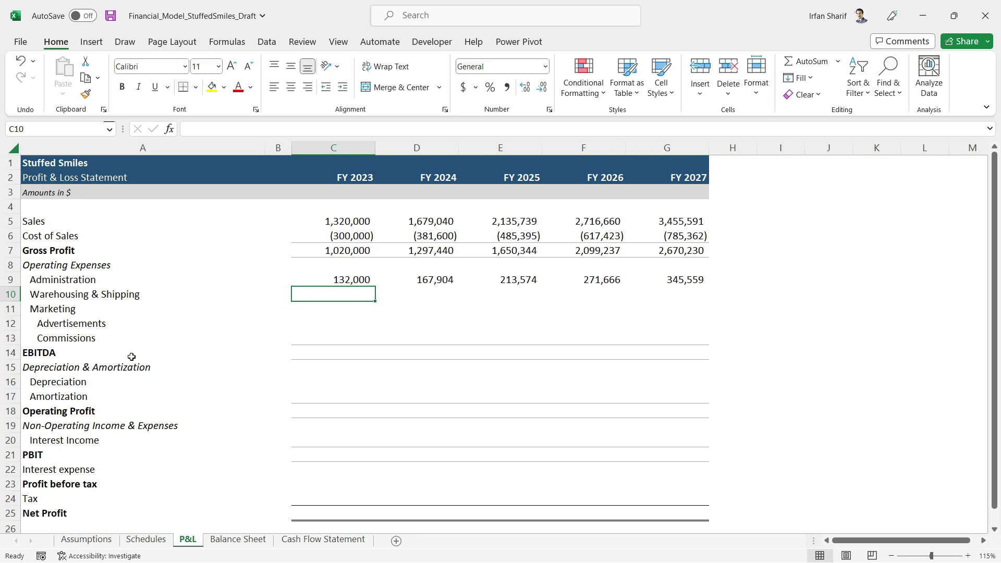
pyautogui.click(153, 545)
pyautogui.click(154, 435)
pyautogui.write('Warehousing & S')
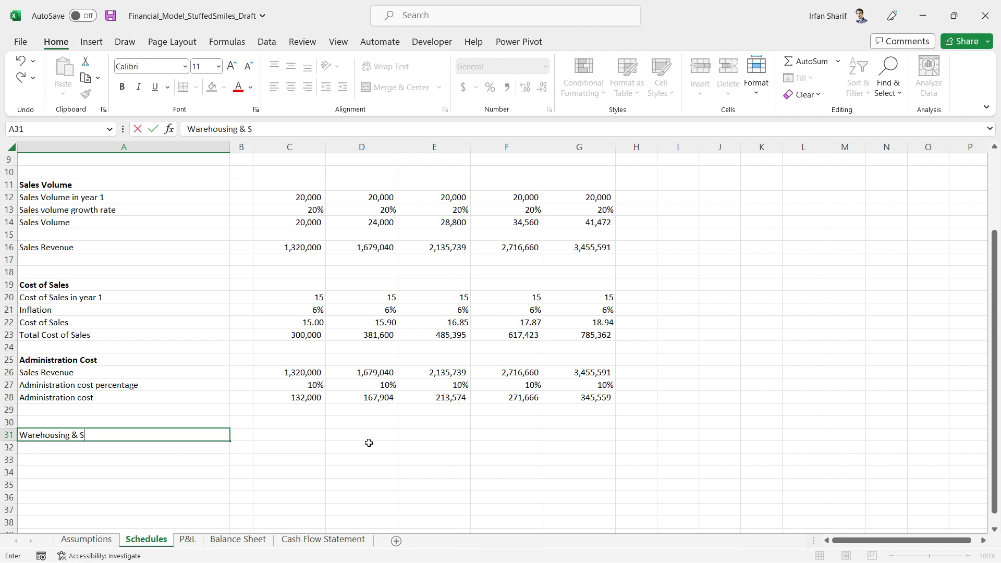
pyautogui.write('hipping')
pyautogui.press('Return')
pyautogui.write('Sales R')
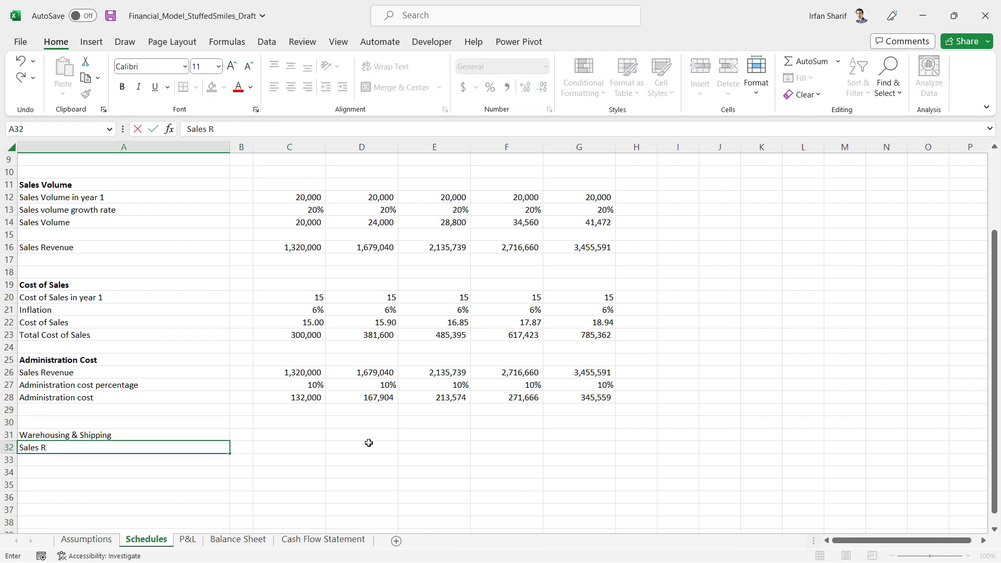
pyautogui.write('evenue')
pyautogui.hotkey('ctrl', 'Return')
# Link the 2023 sales revenue in C32 to cell C16 with the formula =C16
pyautogui.press('Right')
pyautogui.press('Right')
pyautogui.write('=')
pyautogui.press('Up')
pyautogui.press('Up')
pyautogui.press('Up')
pyautogui.press('Up')
pyautogui.press('Up')
pyautogui.press('Up')
pyautogui.press('Up')
pyautogui.press('Up')
pyautogui.press('Up')
pyautogui.press('Up')
pyautogui.press('Up')
pyautogui.press('Up')
pyautogui.press('Up')
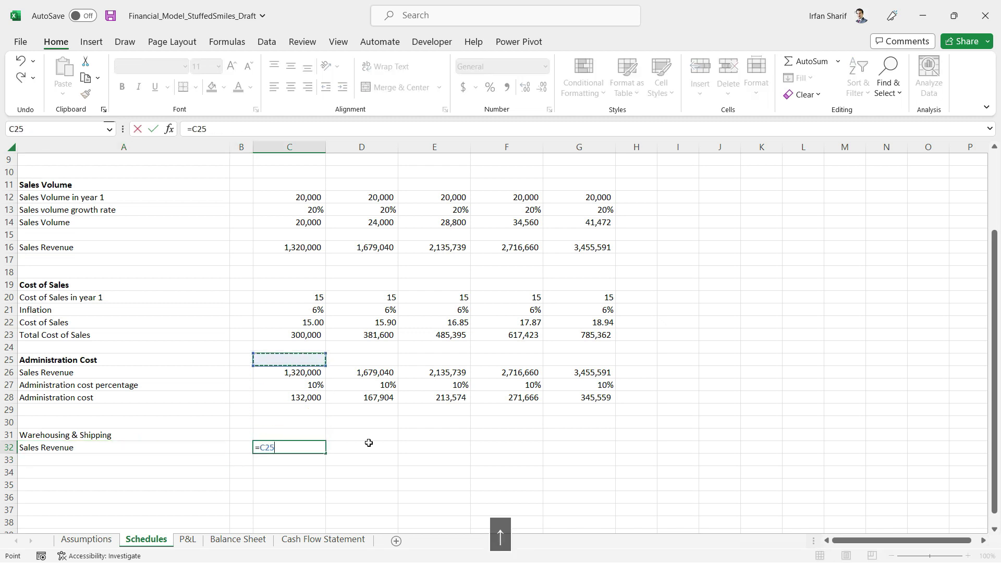
pyautogui.press('Up')
pyautogui.press('Up')
pyautogui.press('Up')
pyautogui.hotkey('ctrl', 'Return')
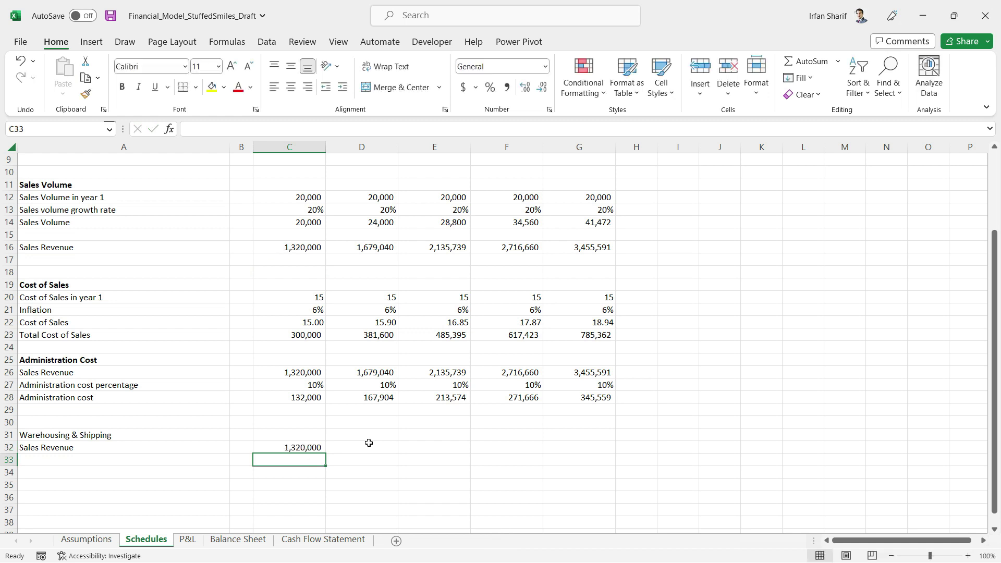
# Label cell A33 "Warehousing & Shipping percentage"
pyautogui.press('Down')
pyautogui.press('Left')
pyautogui.press('Left')
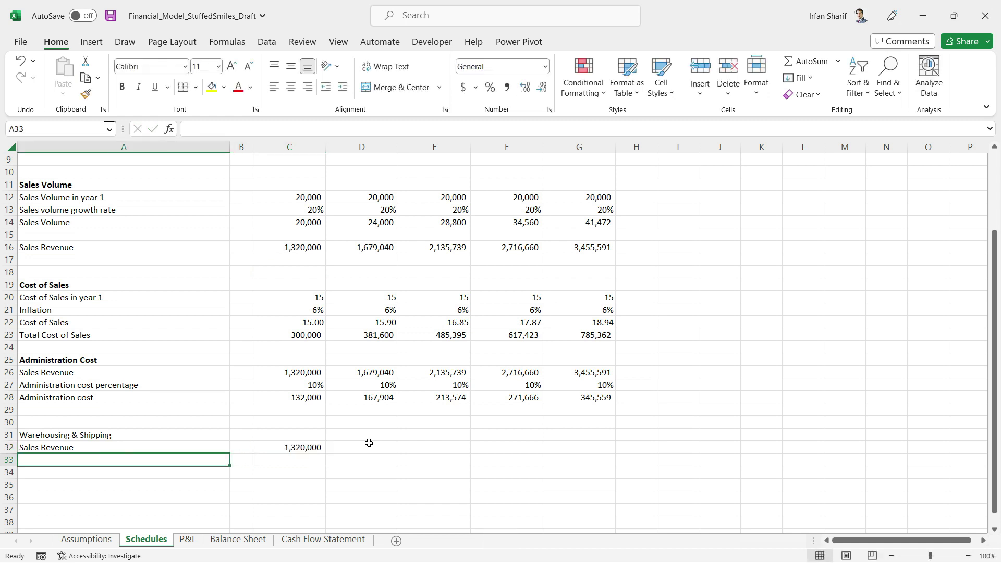
pyautogui.write('Wa')
pyautogui.press('F2')
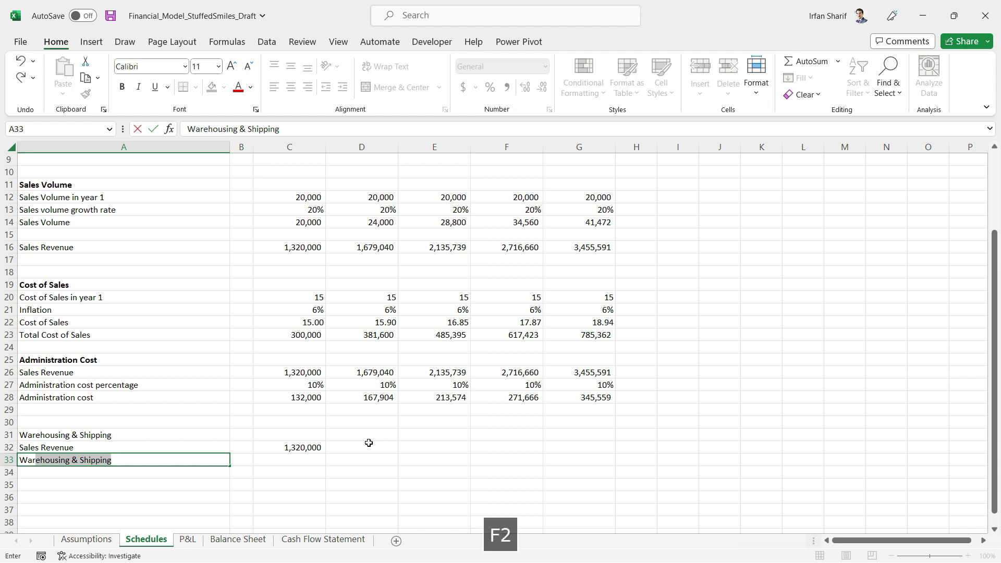
pyautogui.press('Right')
pyautogui.write('perce')
pyautogui.press('BackSpace')
pyautogui.write('centage')
pyautogui.press('Return')
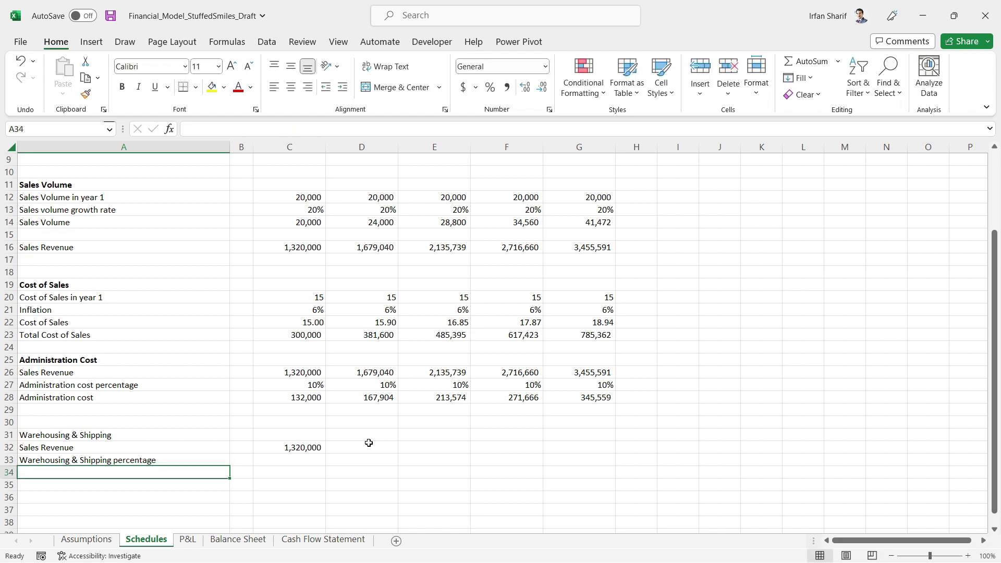
# Link C33 to the warehousing and shipping percentage on the Assumptions sheet with the absolute reference =Assumptions!$F$19
pyautogui.press('Up')
pyautogui.press('Right')
pyautogui.press('Right')
pyautogui.write('=')
pyautogui.click(86, 540)
pyautogui.click(705, 405)
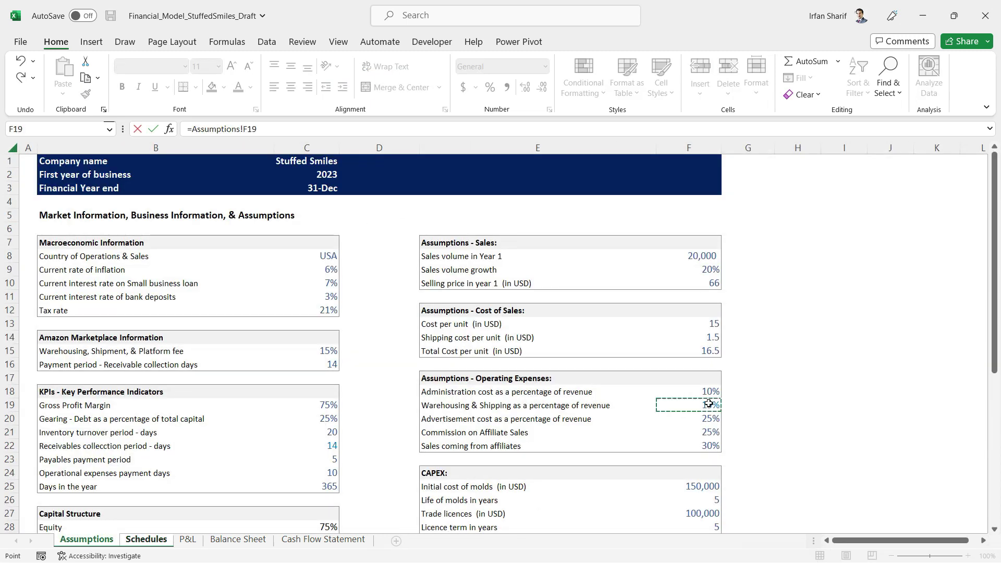
pyautogui.press('Return')
pyautogui.press('Up')
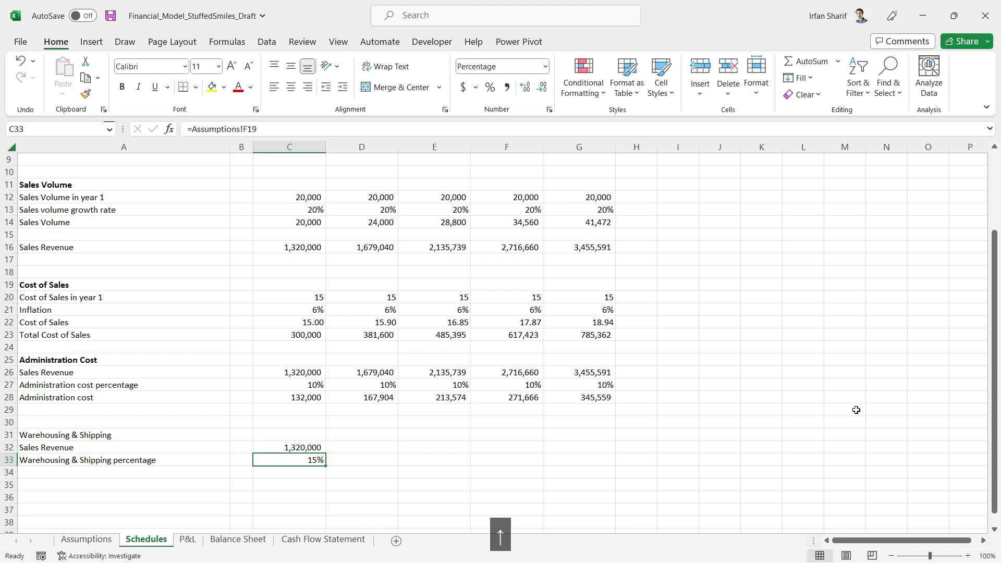
pyautogui.press('F2')
pyautogui.press('Left')
pyautogui.press('F4')
pyautogui.press('Return')
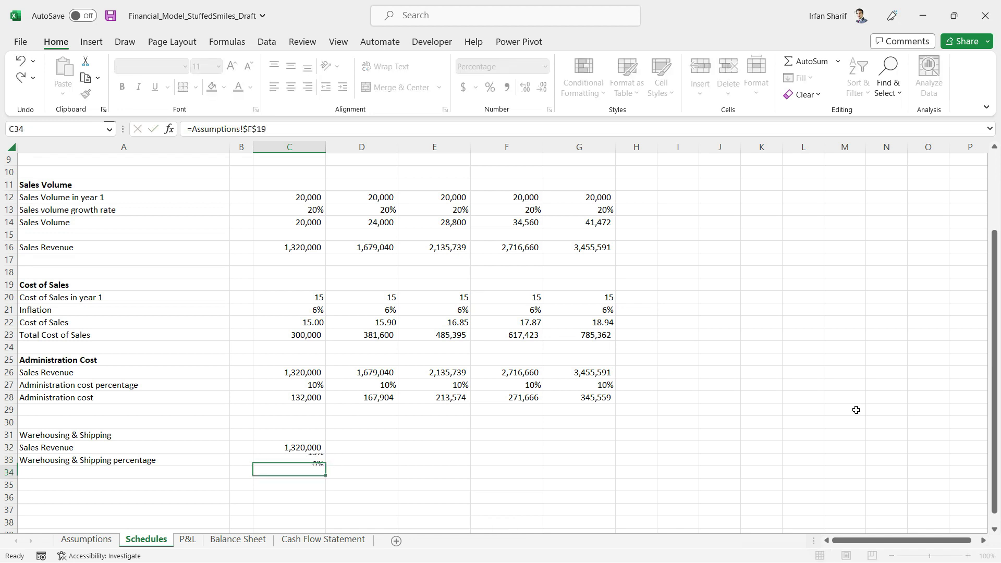
# Copy the sales revenue and percentage formulas in C32:C33 across the remaining years to column G
pyautogui.press('Up')
pyautogui.press('Up')
pyautogui.hotkey('shift', 'Down')
pyautogui.hotkey('ctrl', 'c')
pyautogui.hotkey('shift', 'Right')
pyautogui.hotkey('shift', 'Right')
pyautogui.hotkey('shift', 'Right')
pyautogui.hotkey('shift', 'Right')
pyautogui.hotkey('shift', 'Right')
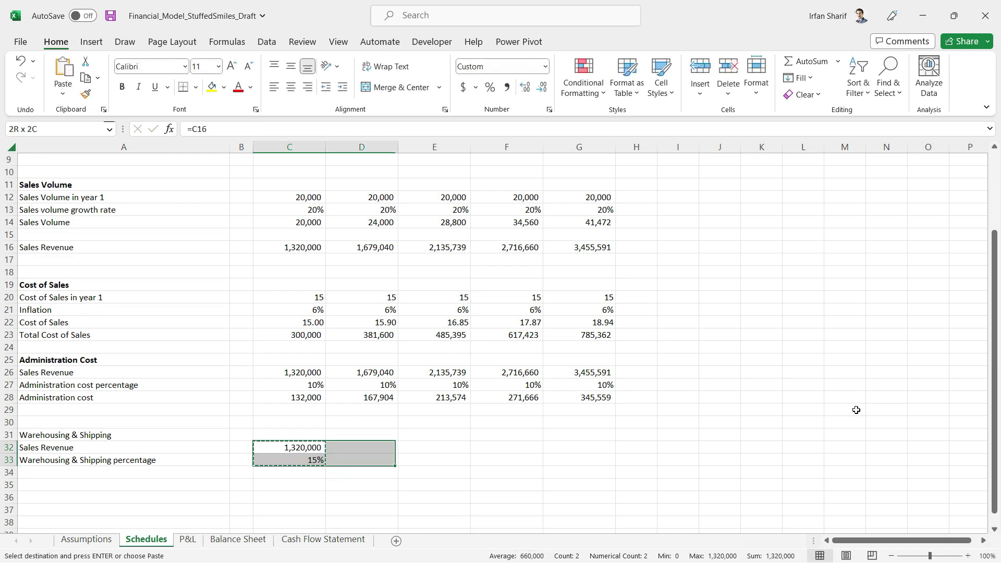
pyautogui.hotkey('shift', 'Left')
pyautogui.hotkey('ctrl', 'v')
pyautogui.press('Escape')
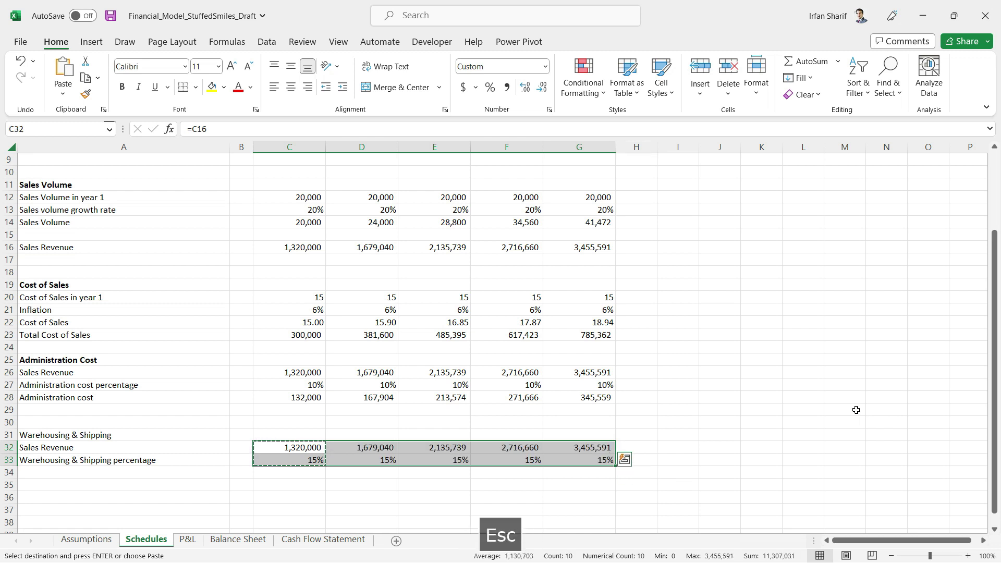
# Calculate the 2023 warehousing and shipping cost in C34 with the formula =C32*C33
pyautogui.press('Down')
pyautogui.press('Down')
pyautogui.press('Up')
pyautogui.press('Up')
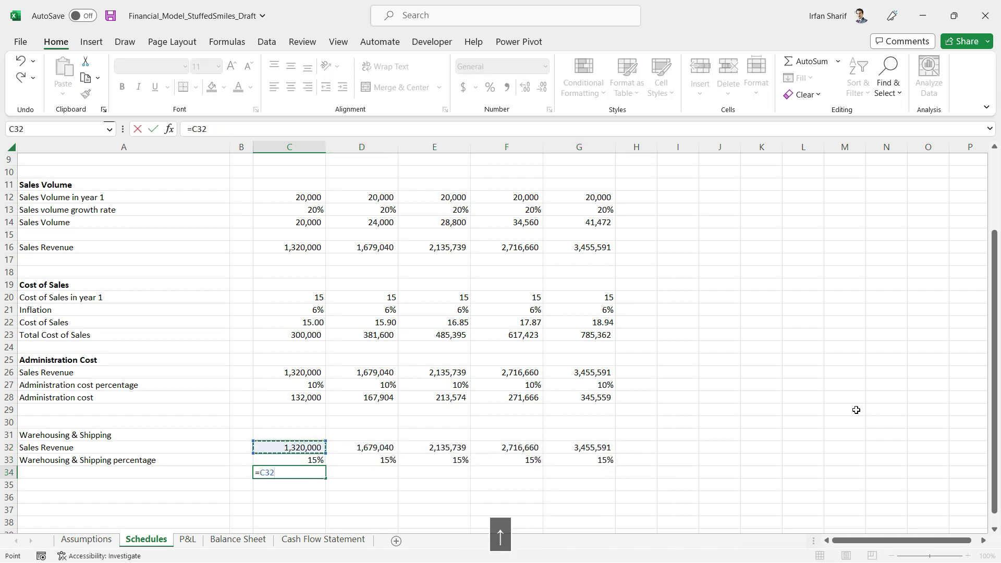
pyautogui.write('*')
pyautogui.press('Up')
pyautogui.hotkey('ctrl', 'Return')
# Copy the warehousing and shipping cost formula in C34 across the remaining years to G34
pyautogui.hotkey('ctrl', 'c')
pyautogui.hotkey('shift', 'Right')
pyautogui.hotkey('shift', 'Right')
pyautogui.hotkey('shift', 'Right')
pyautogui.hotkey('shift', 'Right')
pyautogui.hotkey('ctrl', 'v')
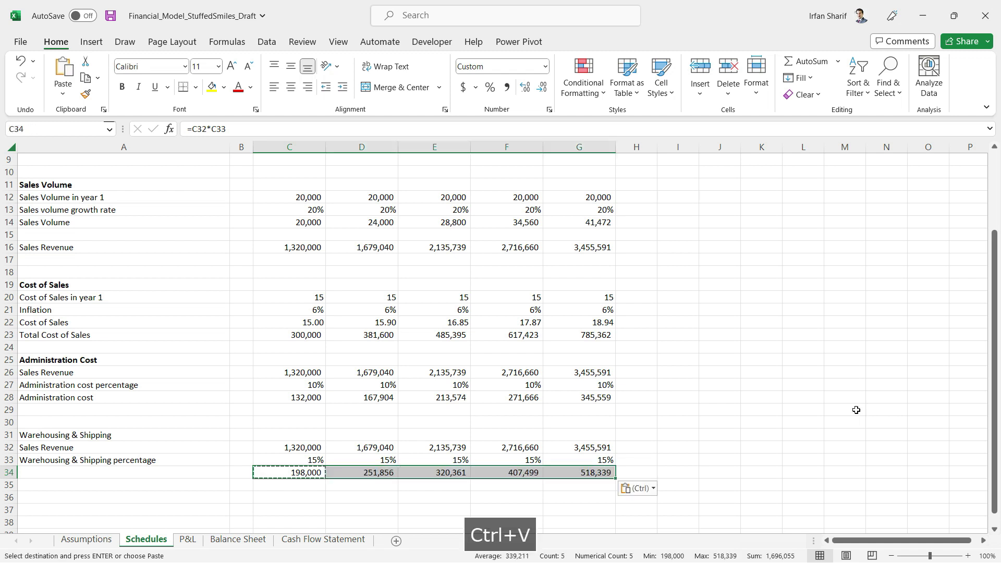
# Label cell A34 "Warehousing & Shipping Cost"
pyautogui.press('Left')
pyautogui.press('Left')
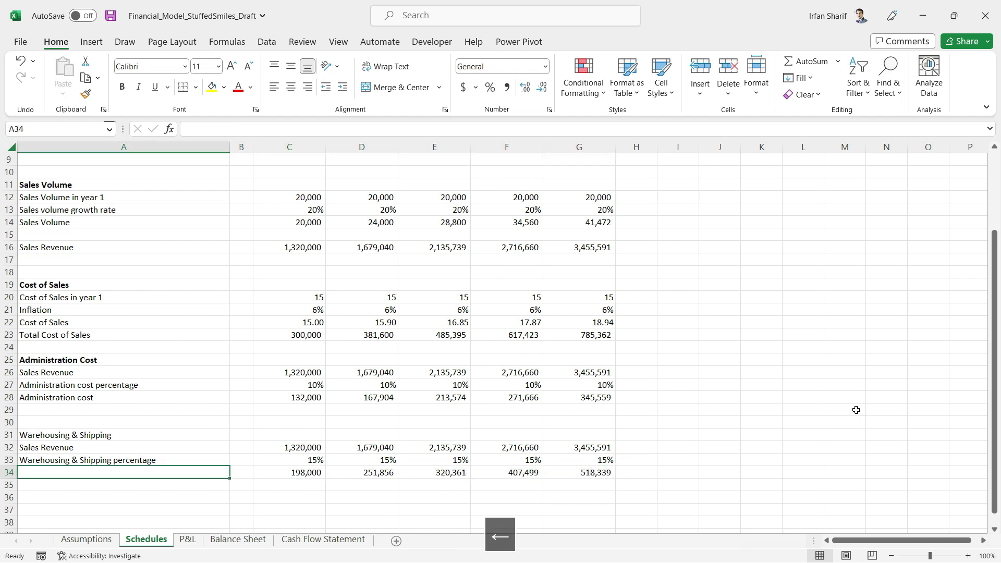
pyautogui.write('W')
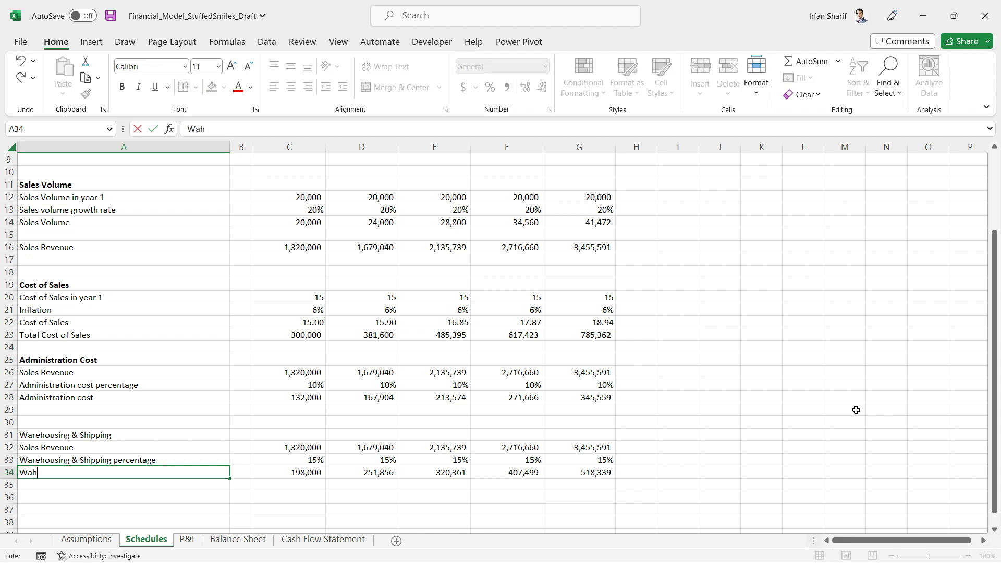
pyautogui.write('arehousing & Shipping Cost')
pyautogui.press('Return')
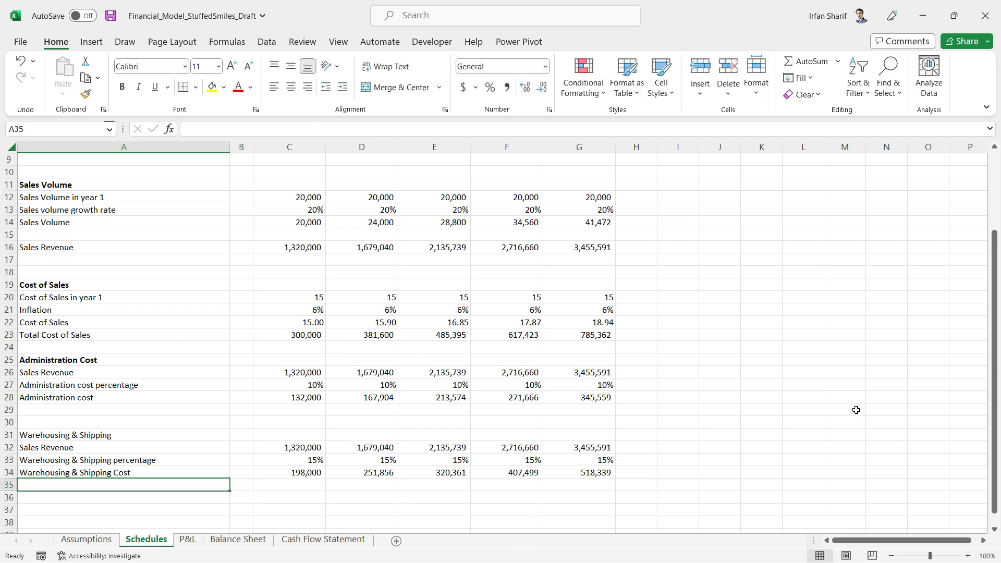
# Link the FY 2023 Warehousing & Shipping expense in C10 of the P&L sheet to cell C34 of Schedules
pyautogui.press('Up')
pyautogui.press('Right')
pyautogui.press('Right')
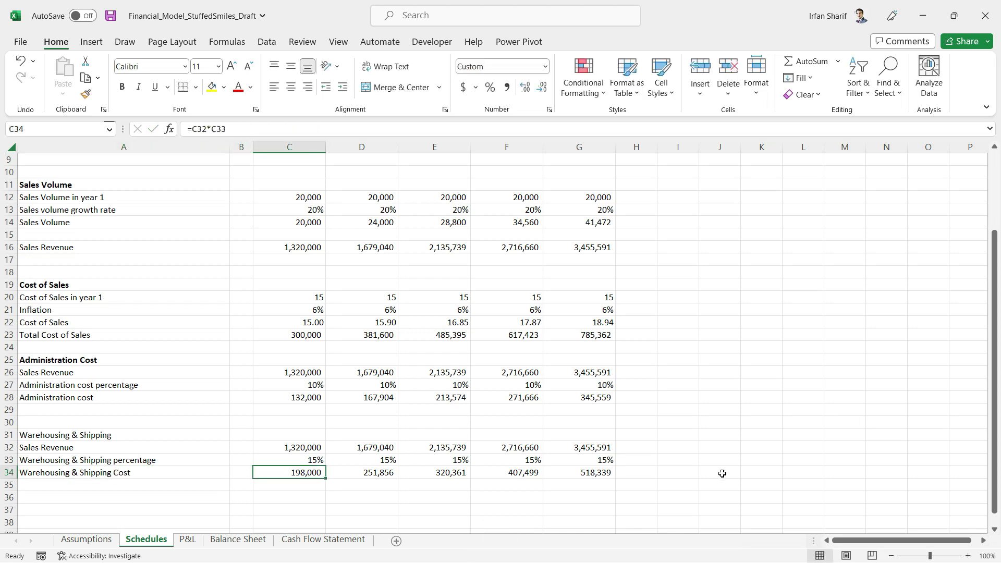
pyautogui.click(187, 540)
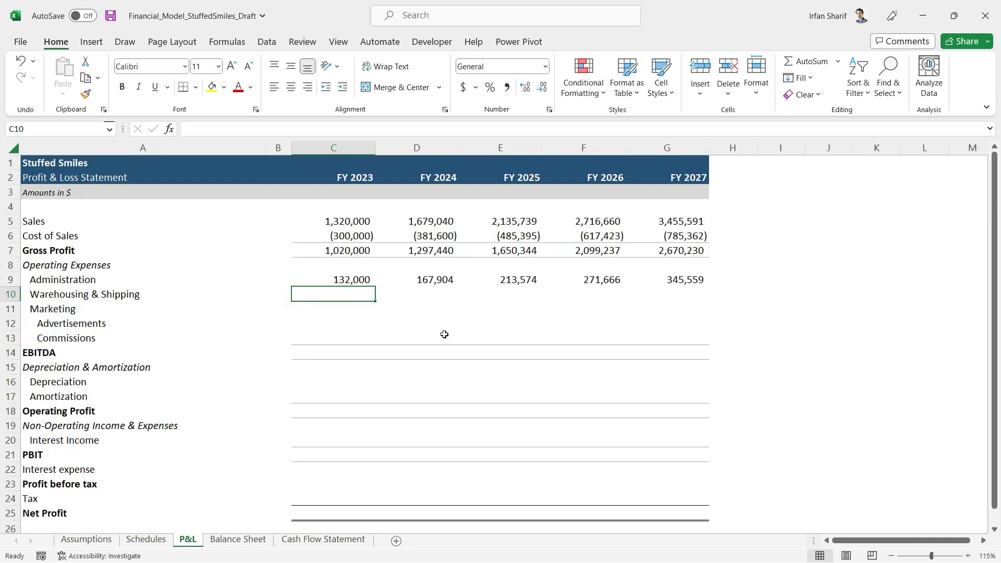
pyautogui.write('=')
pyautogui.click(146, 538)
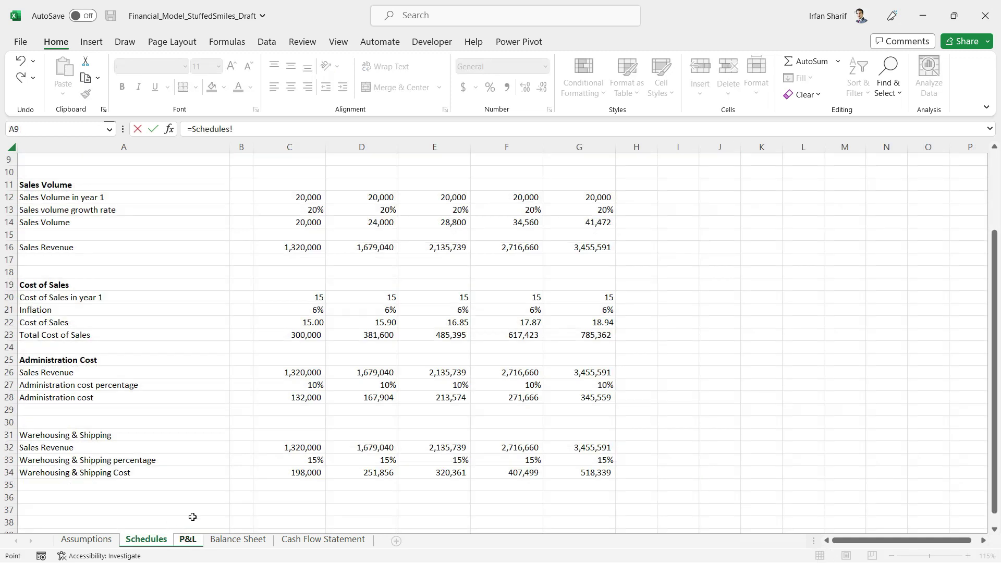
pyautogui.click(308, 470)
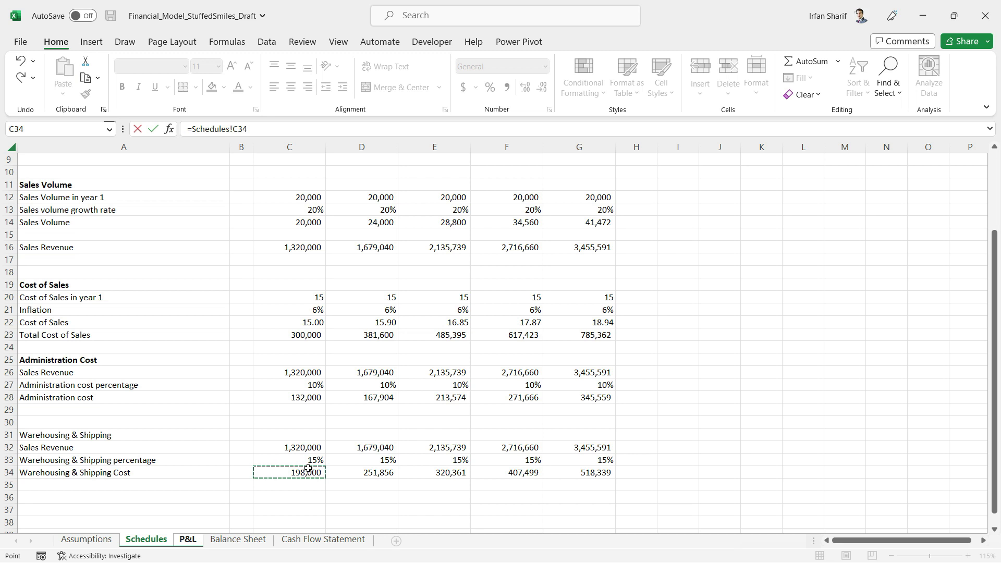
pyautogui.press('Return')
# Copy the Warehousing & Shipping link in C10 across the remaining years to G10
pyautogui.press('Up')
pyautogui.hotkey('ctrl', 'c')
pyautogui.hotkey('shift', 'Right')
pyautogui.hotkey('shift', 'Right')
pyautogui.hotkey('shift', 'Right')
pyautogui.hotkey('shift', 'Right')
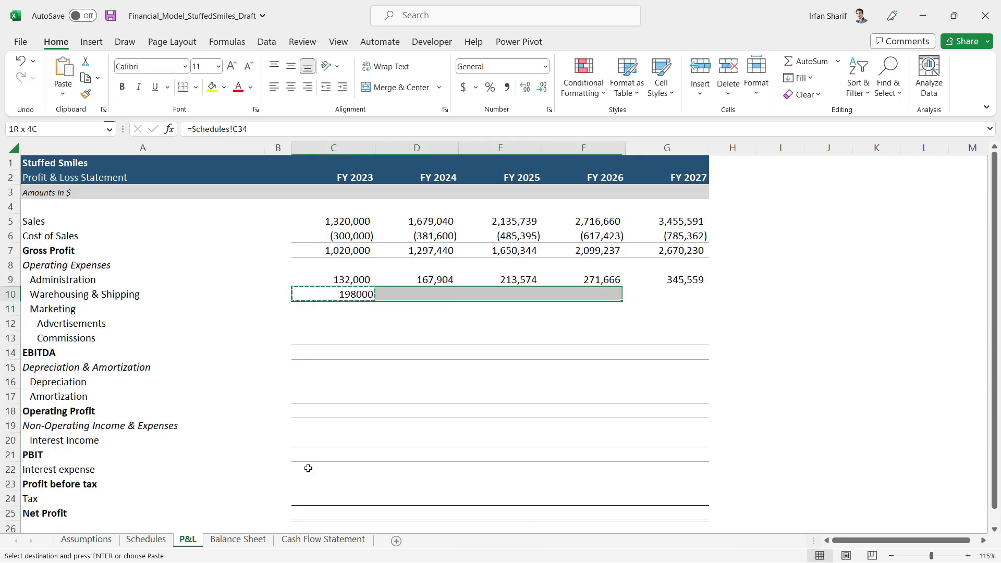
pyautogui.hotkey('ctrl', 'v')
pyautogui.press('Escape')
# Format the operating expense range C9:G13 with thousands separators and no decimal places
pyautogui.press('Up')
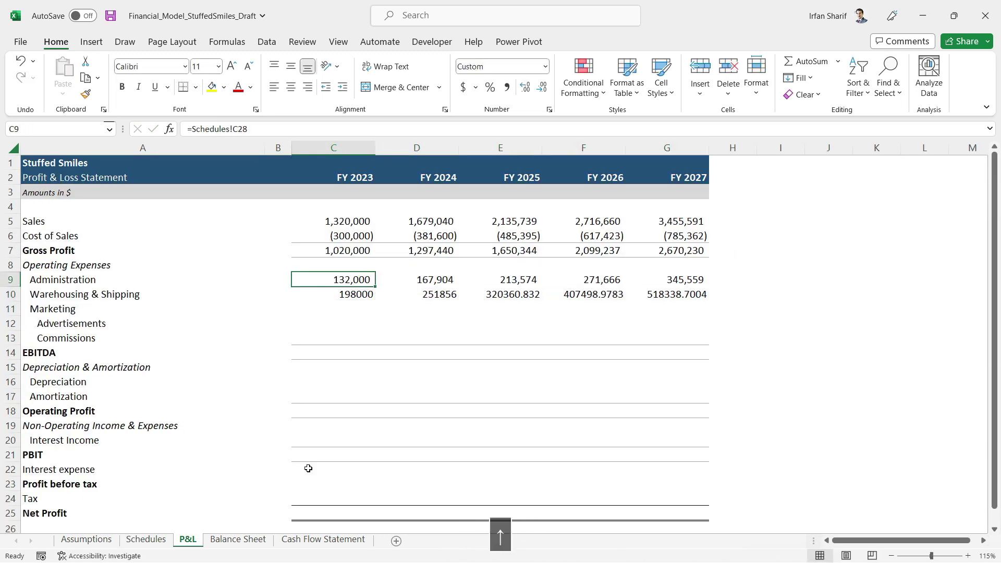
pyautogui.hotkey('shift', 'Down')
pyautogui.hotkey('shift', 'Down')
pyautogui.hotkey('shift', 'Down')
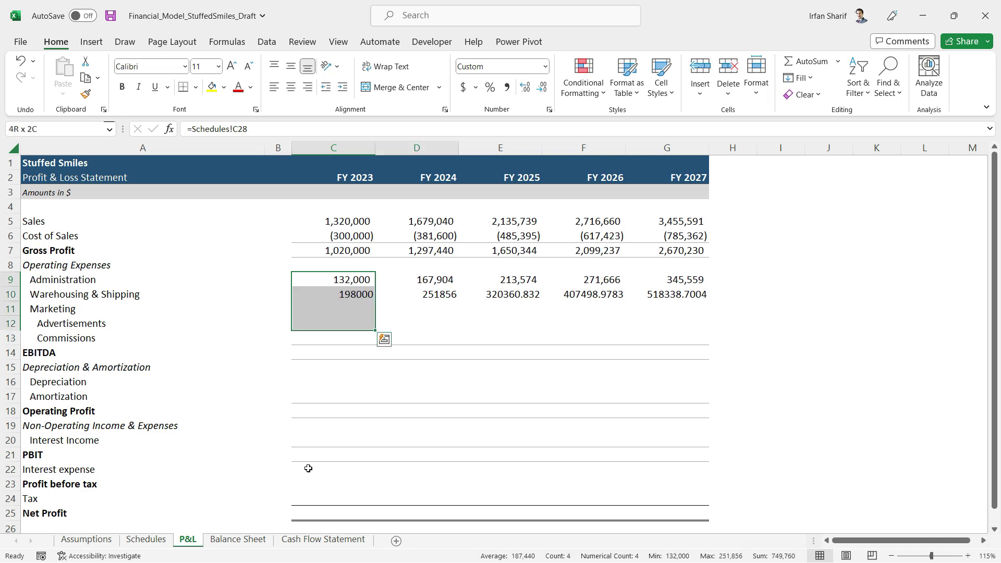
pyautogui.hotkey('shift', 'Right')
pyautogui.hotkey('shift', 'Right')
pyautogui.hotkey('shift', 'Right')
pyautogui.hotkey('shift', 'Right')
pyautogui.hotkey('shift', 'Down')
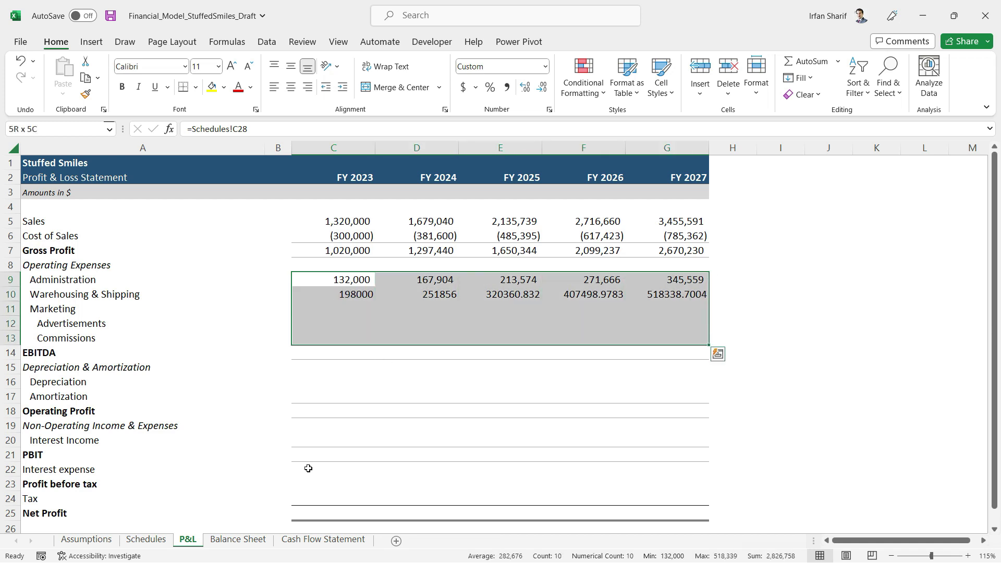
pyautogui.click(506, 87)
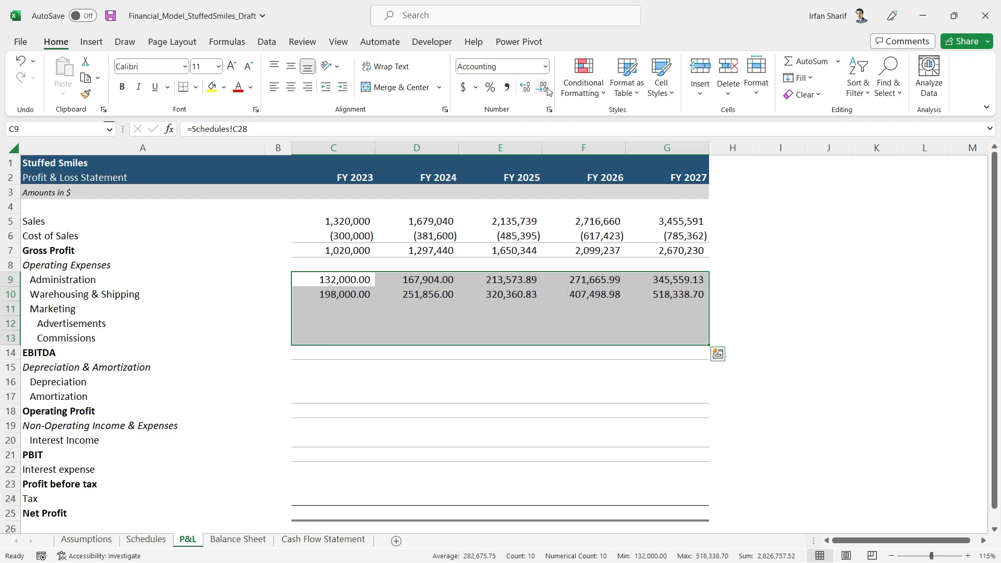
pyautogui.click(541, 86)
pyautogui.click(540, 86)
pyautogui.click(462, 299)
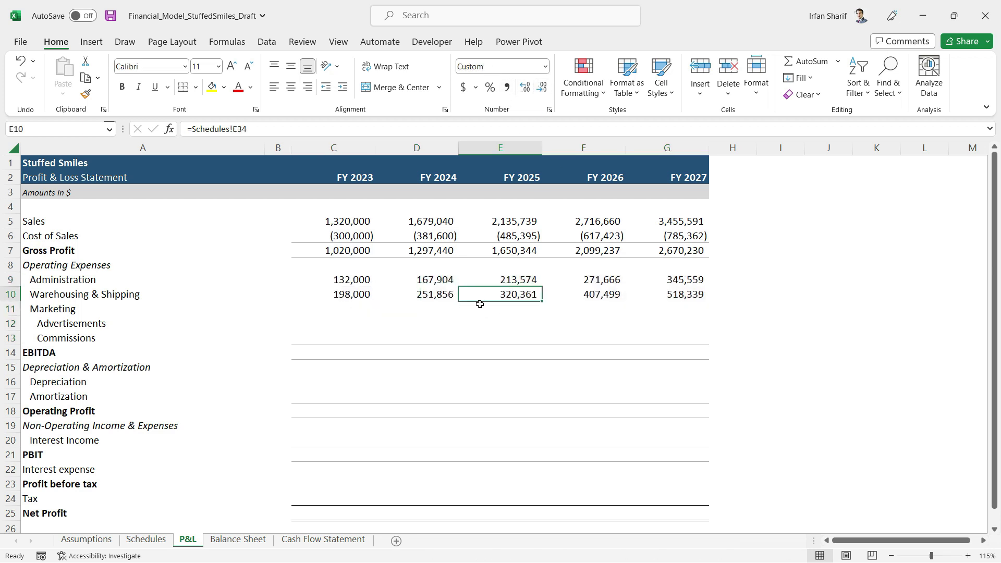